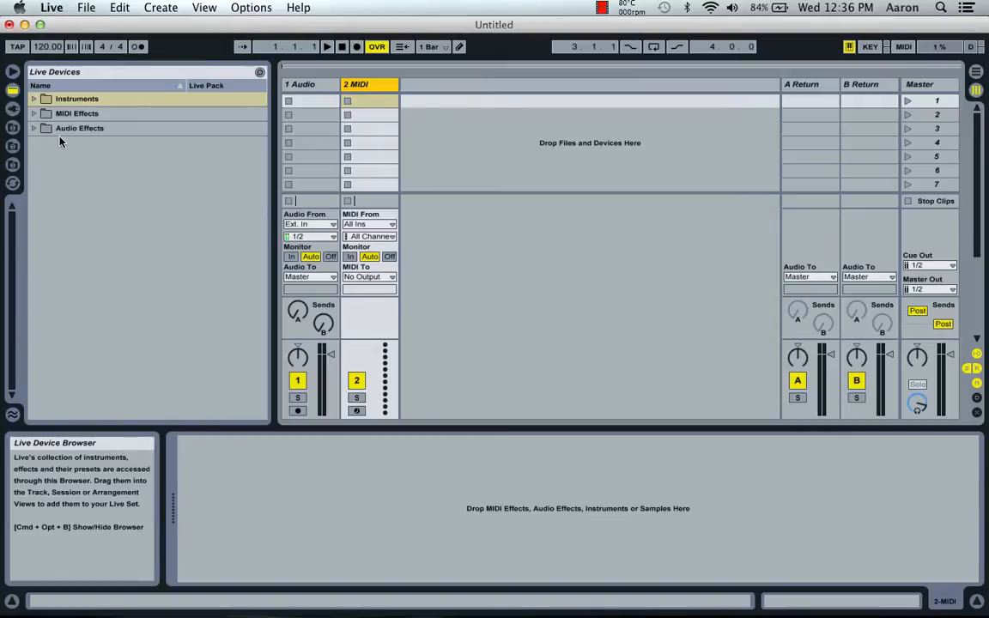
# Load the Massive VST onto the 2 MIDI track and set OSC1's wavetable to Sin-Square
pyautogui.click(13, 110)
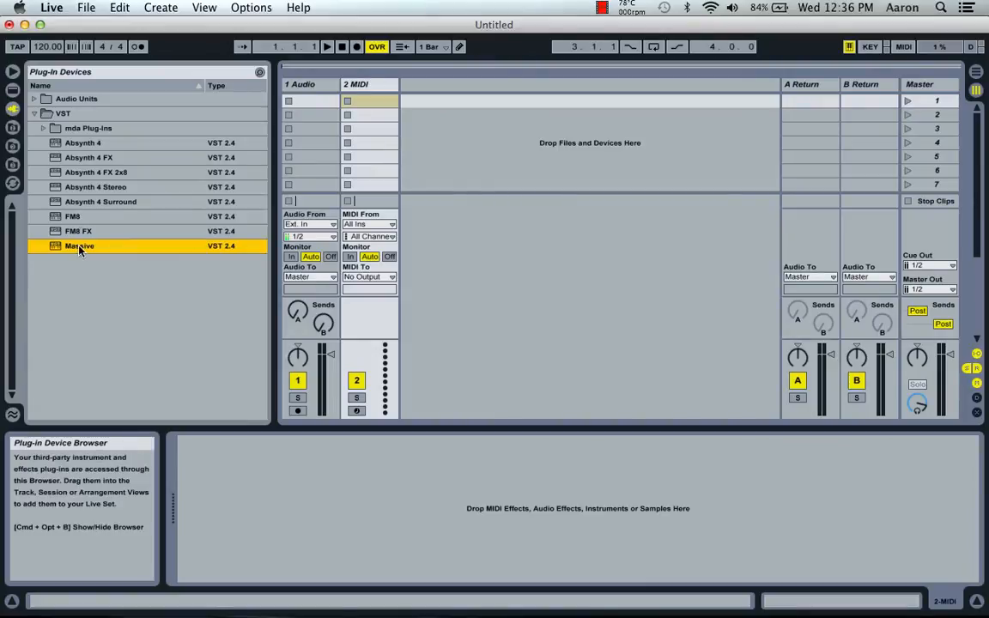
pyautogui.moveTo(79, 247); pyautogui.dragTo(371, 105)
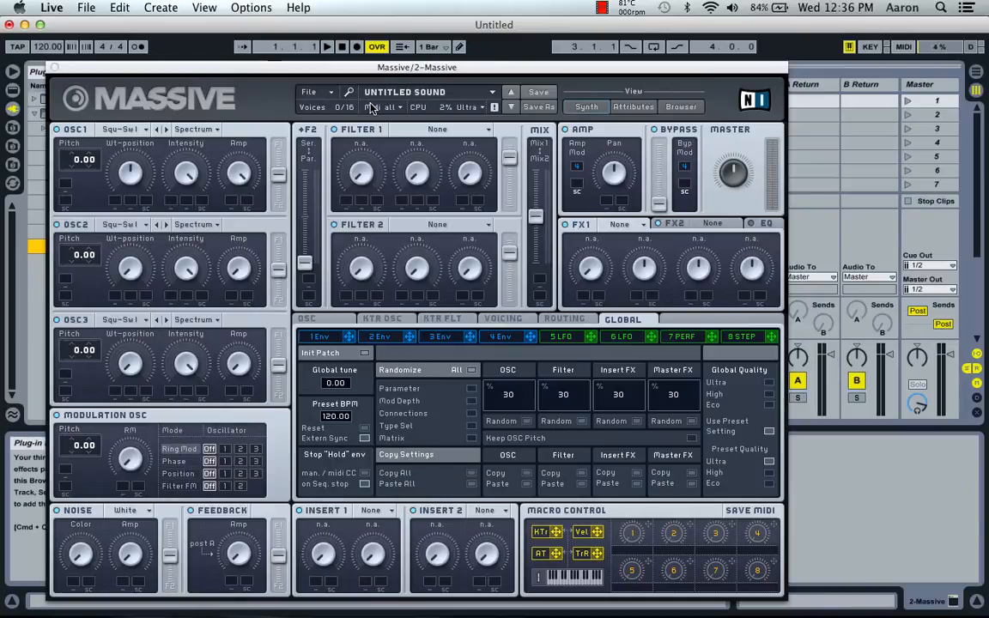
pyautogui.click(134, 133)
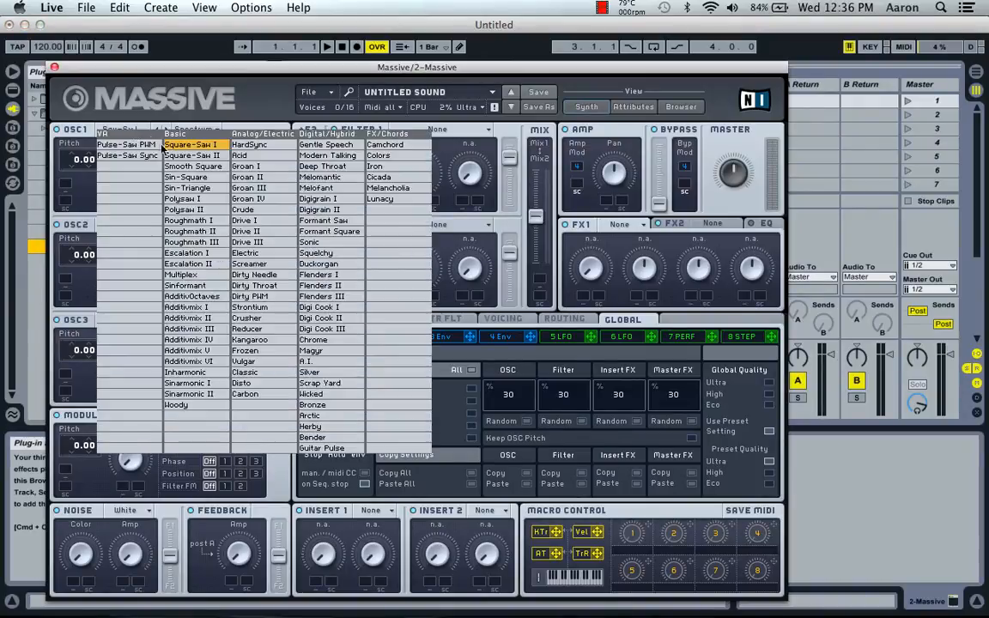
pyautogui.click(196, 178)
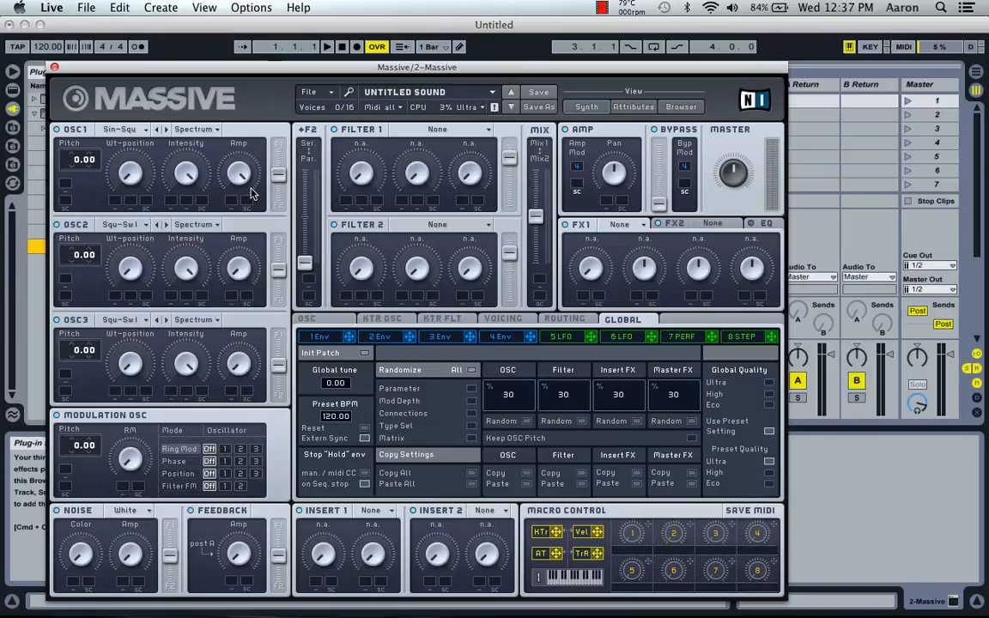
# Shape envelope 4 with a longer attack, a high decay level and a longer release, auditioning it with a test note
pyautogui.click(503, 341)
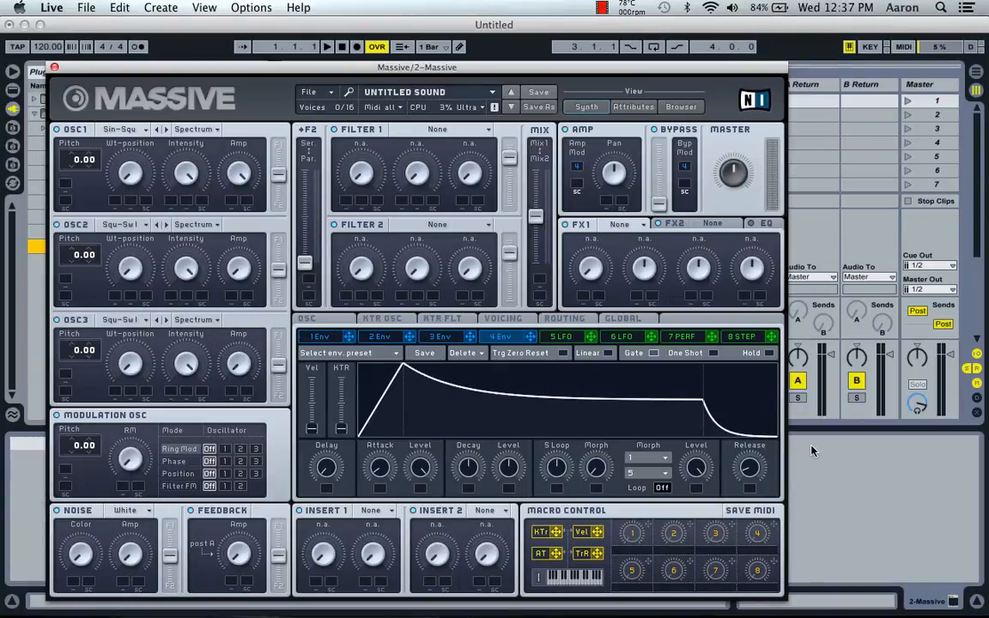
pyautogui.press('a')
pyautogui.moveTo(509, 464); pyautogui.dragTo(509, 497)
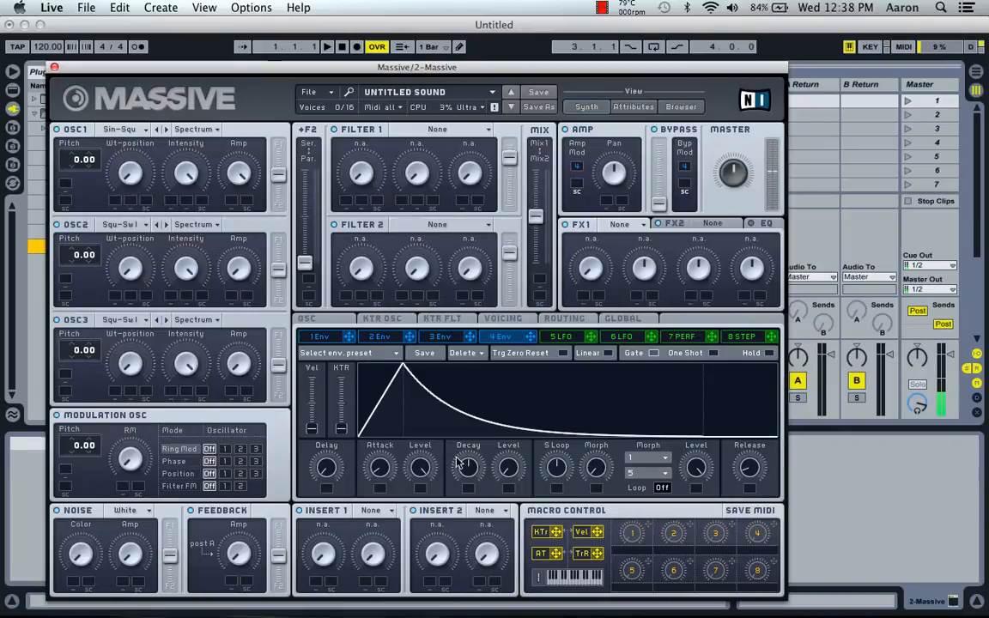
pyautogui.moveTo(751, 470); pyautogui.dragTo(751, 441)
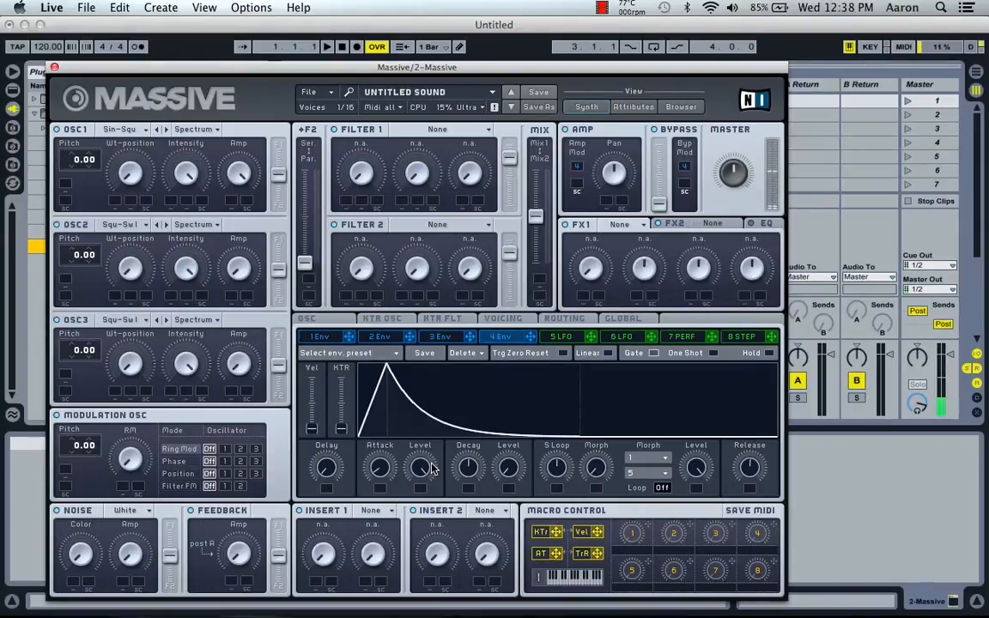
pyautogui.moveTo(380, 468); pyautogui.dragTo(379, 455)
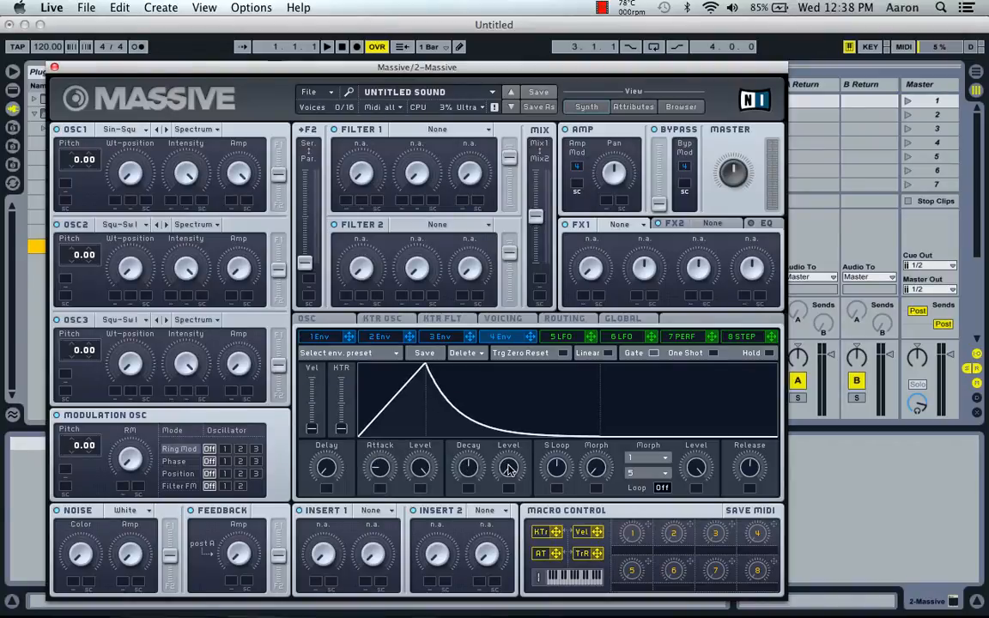
pyautogui.moveTo(466, 466); pyautogui.dragTo(530, 375)
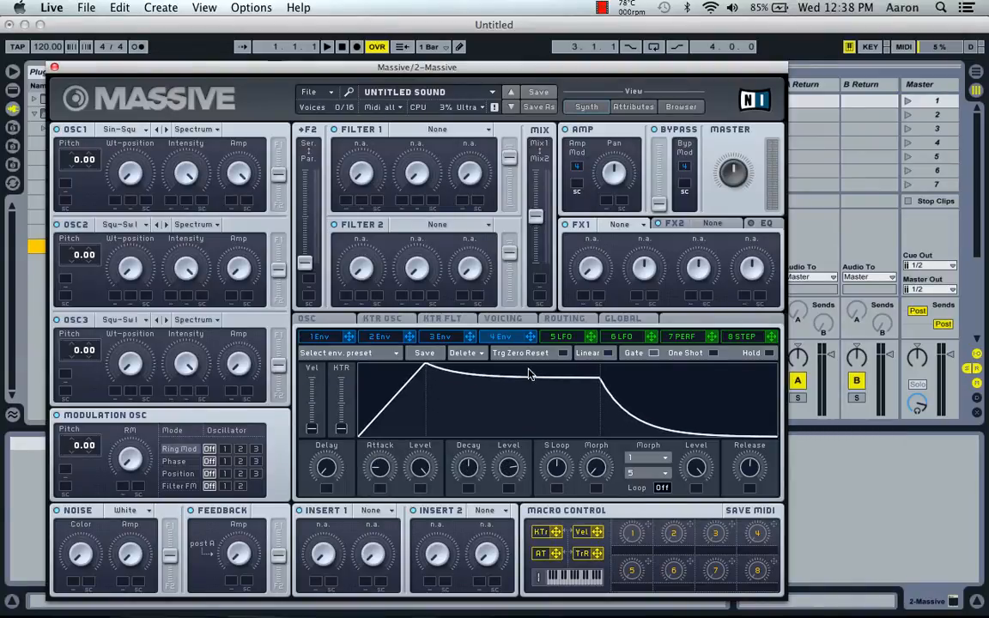
pyautogui.moveTo(749, 466); pyautogui.dragTo(746, 502)
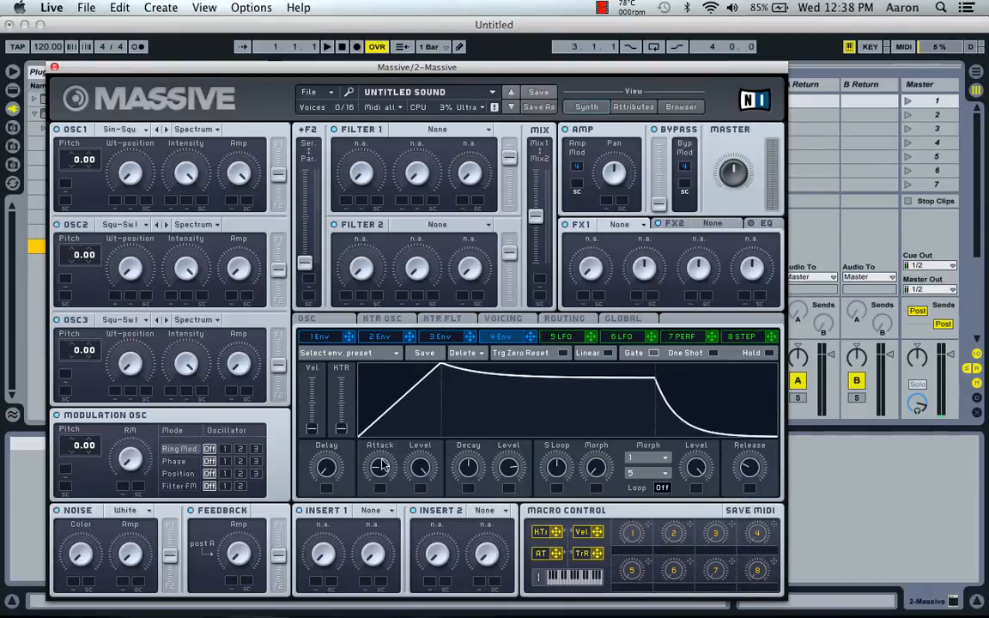
pyautogui.moveTo(380, 469); pyautogui.dragTo(382, 448)
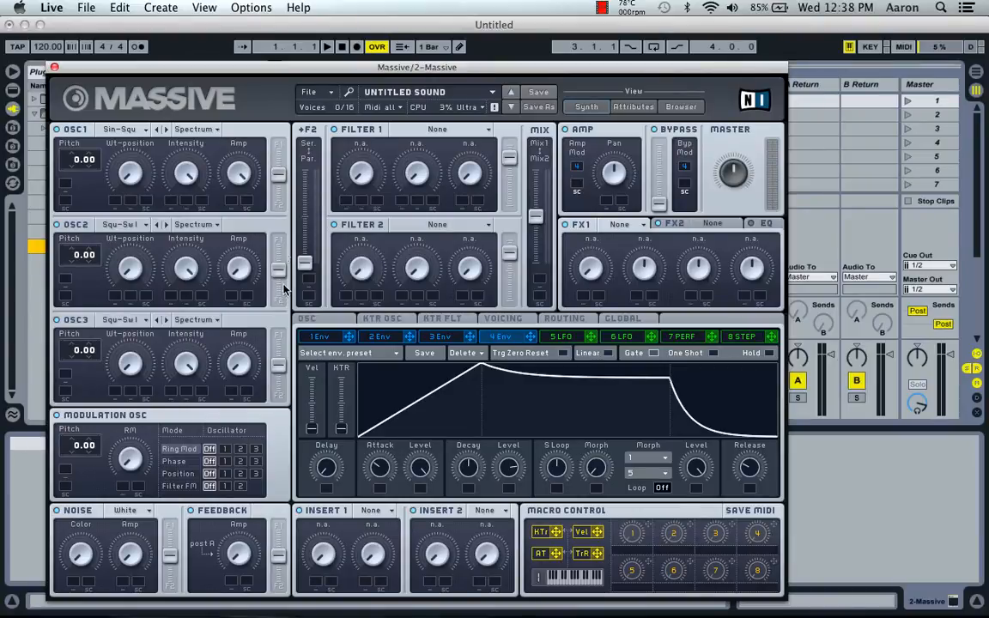
# Route OSC1 fully to Filter 1 after trying its output at the Filter 2 end
pyautogui.moveTo(278, 175); pyautogui.dragTo(280, 138)
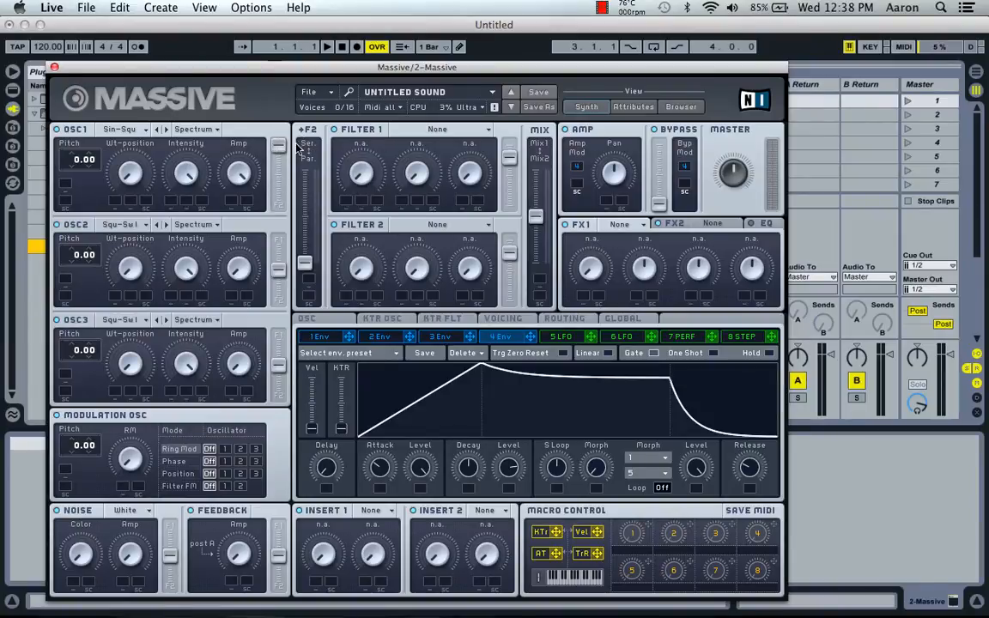
pyautogui.moveTo(279, 145); pyautogui.dragTo(278, 204)
pyautogui.moveTo(275, 179); pyautogui.dragTo(277, 146)
# Set Filter 1 to Lowpass 2, with cutoff just below halfway and resonance raised to about a quarter, while playing test notes
pyautogui.click(466, 131)
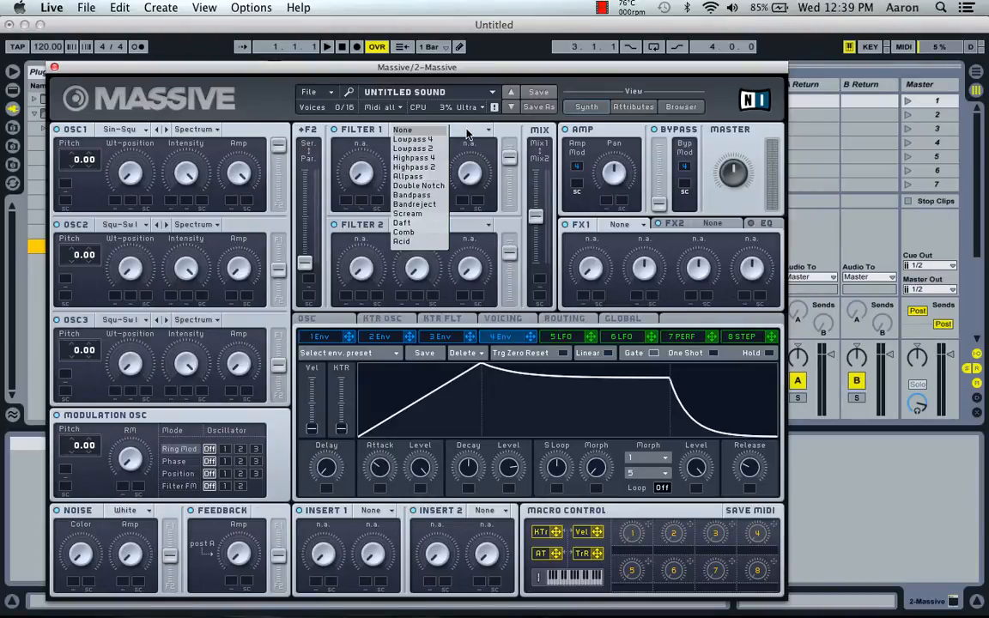
pyautogui.click(400, 148)
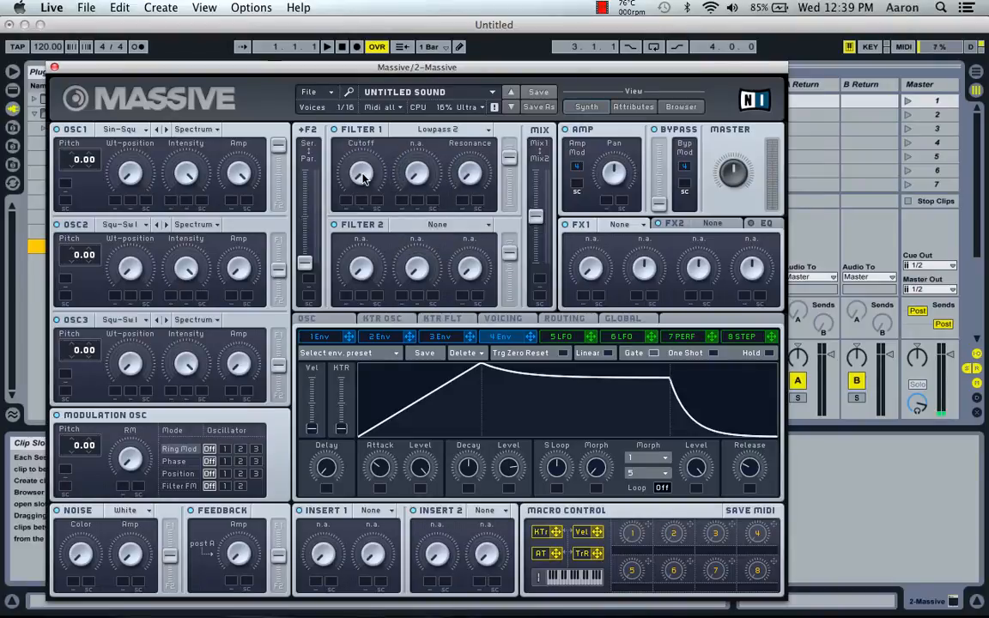
pyautogui.press('a')
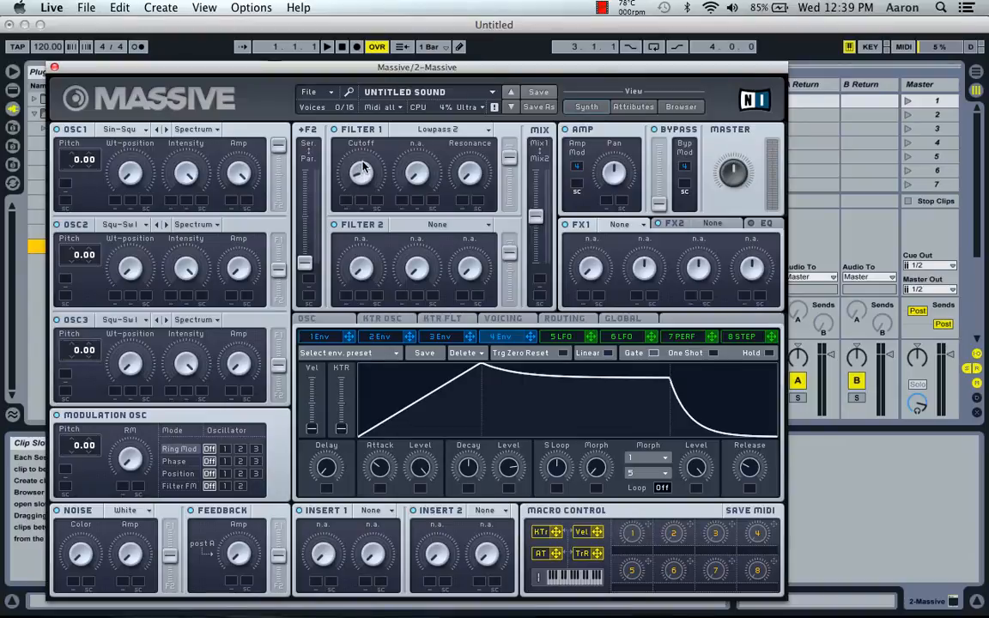
pyautogui.press('a')
pyautogui.moveTo(469, 160); pyautogui.dragTo(467, 147)
# Route OSC2 fully to Filter 2 and connect the filters in series with the output mix fully at Mix2
pyautogui.moveTo(276, 268); pyautogui.dragTo(275, 333)
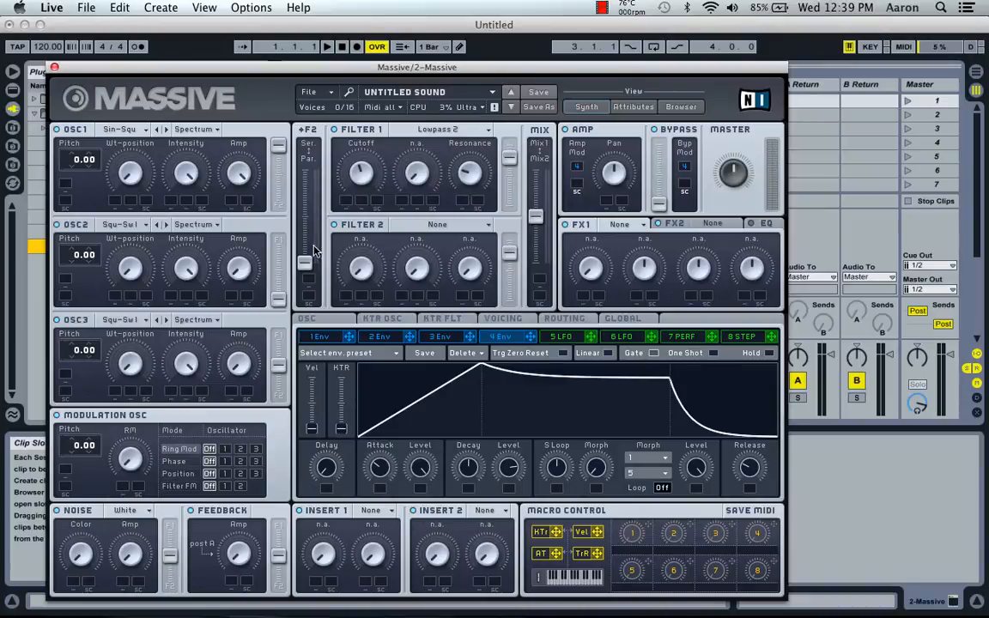
pyautogui.moveTo(304, 263); pyautogui.dragTo(306, 169)
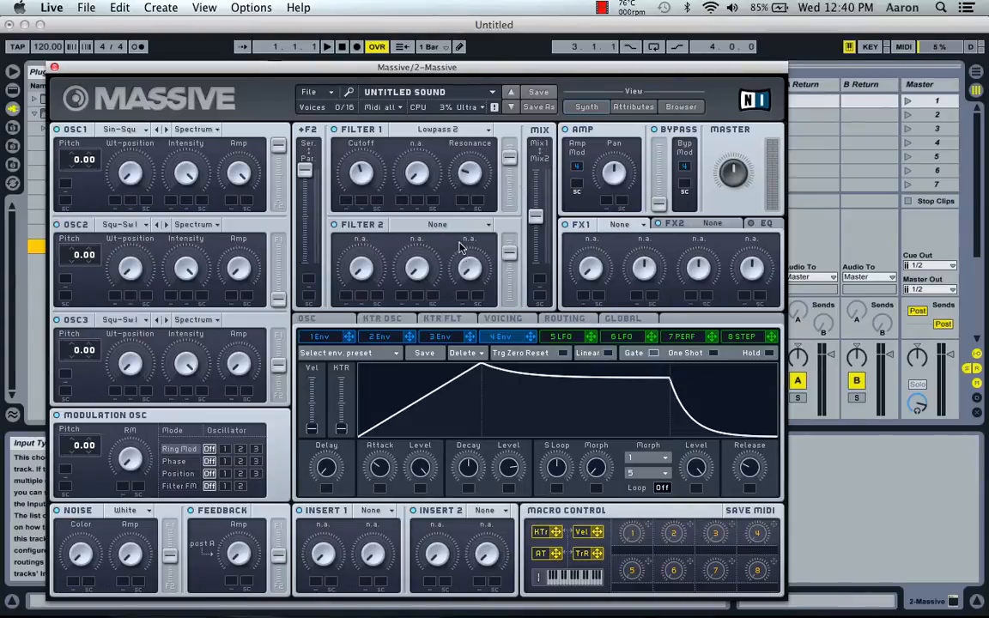
pyautogui.moveTo(536, 217); pyautogui.dragTo(537, 169)
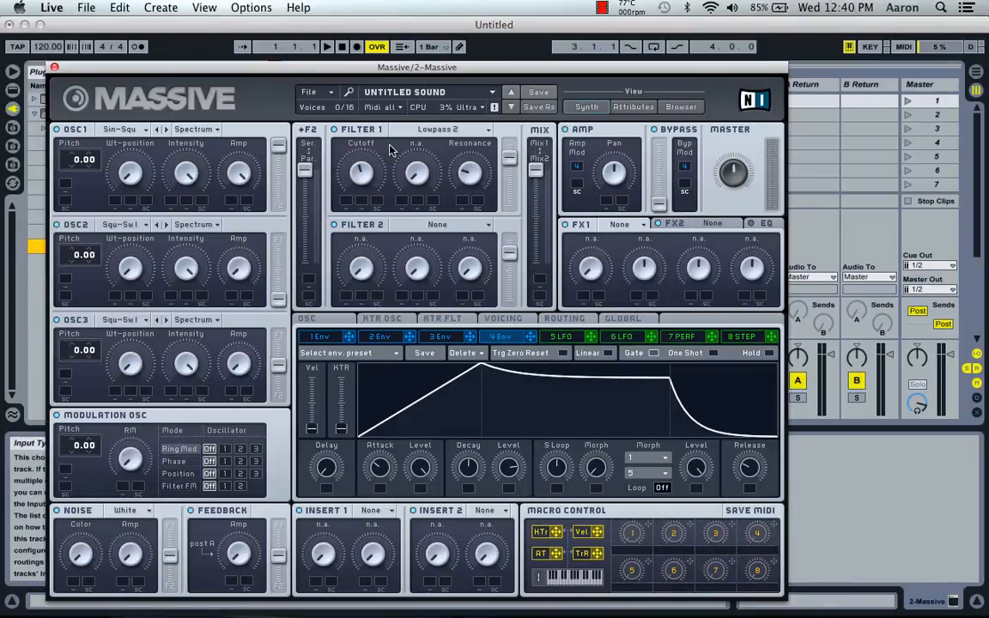
pyautogui.moveTo(536, 169); pyautogui.dragTo(532, 317)
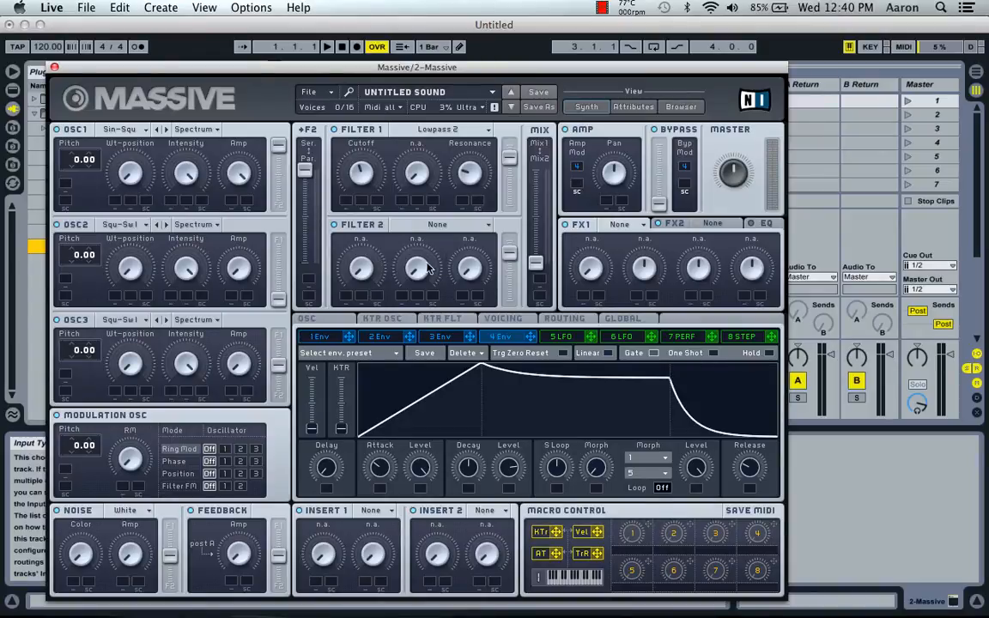
# Set Filter 2 to Scream and raise its cutoff past halfway, along with its scream and resonance amounts
pyautogui.click(460, 227)
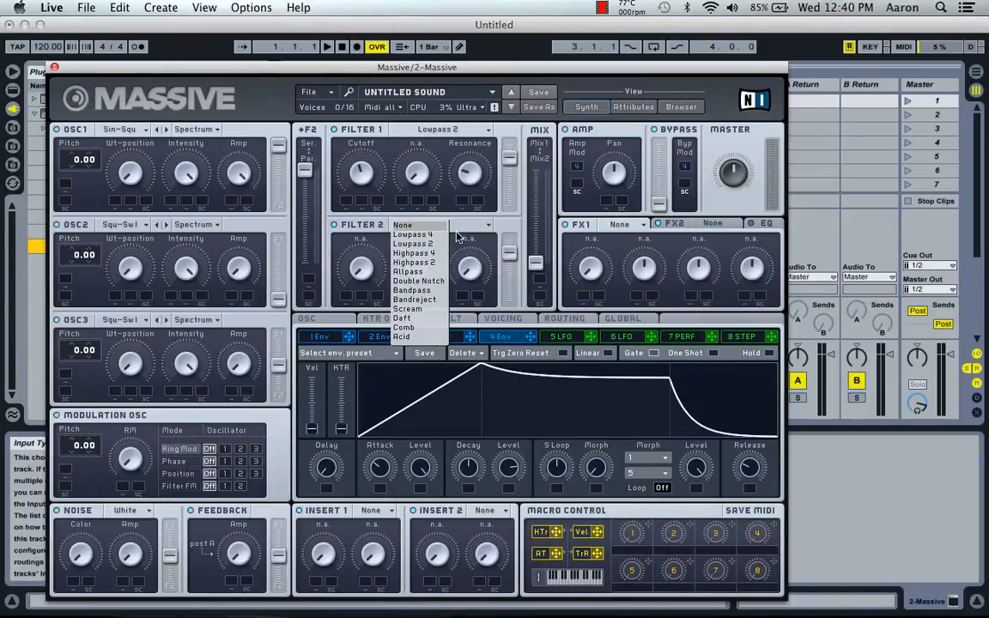
pyautogui.click(417, 309)
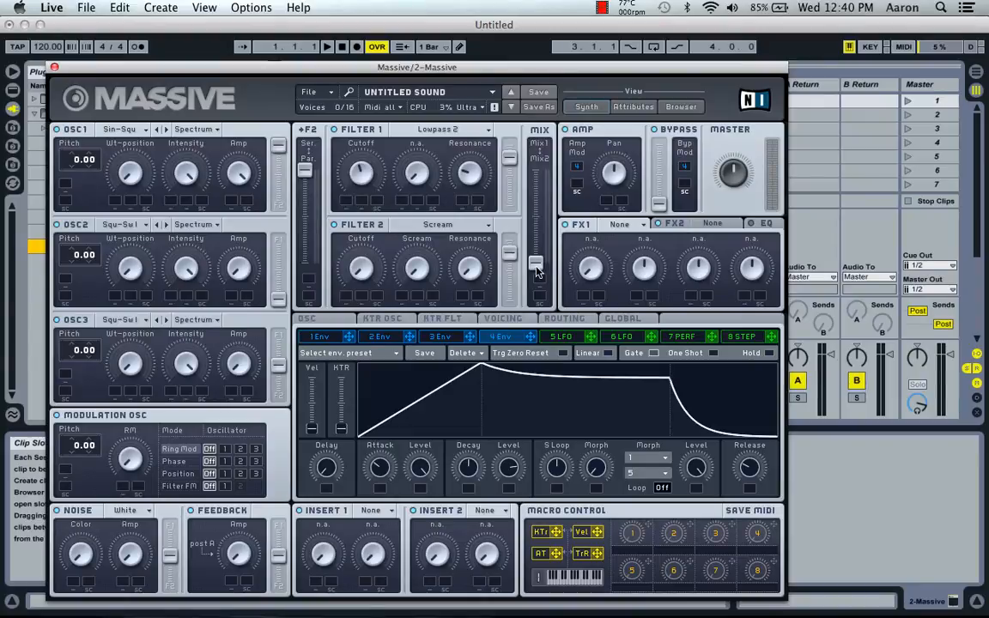
pyautogui.moveTo(536, 266)
pyautogui.mouseDown()
pyautogui.moveTo(539, 156)
pyautogui.moveTo(537, 276)
pyautogui.mouseUp()
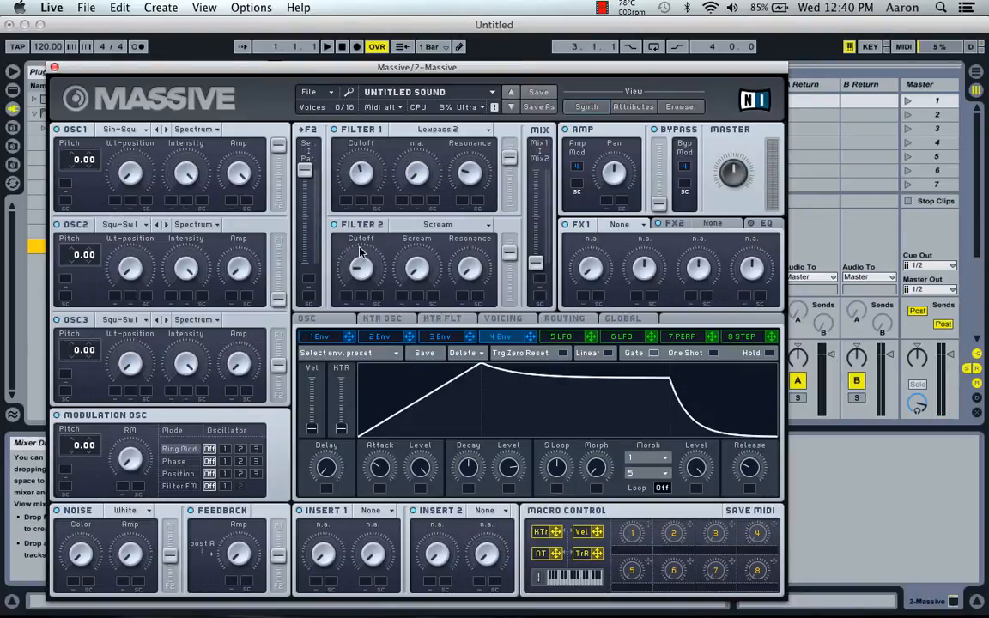
pyautogui.moveTo(359, 247); pyautogui.dragTo(361, 212)
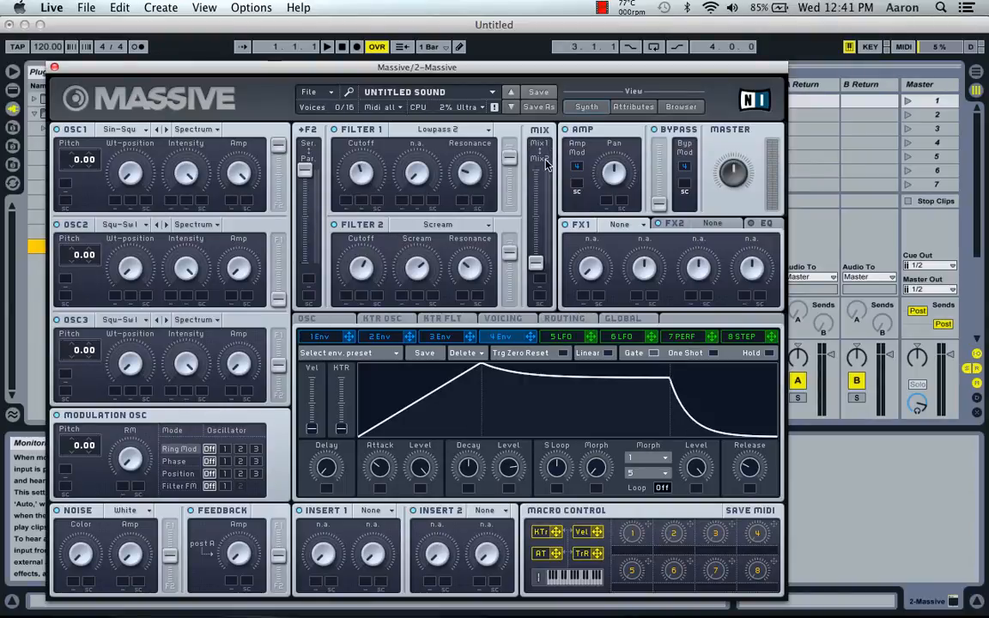
# Set the FX1 effect to Chorus and show the EQ controls
pyautogui.click(640, 227)
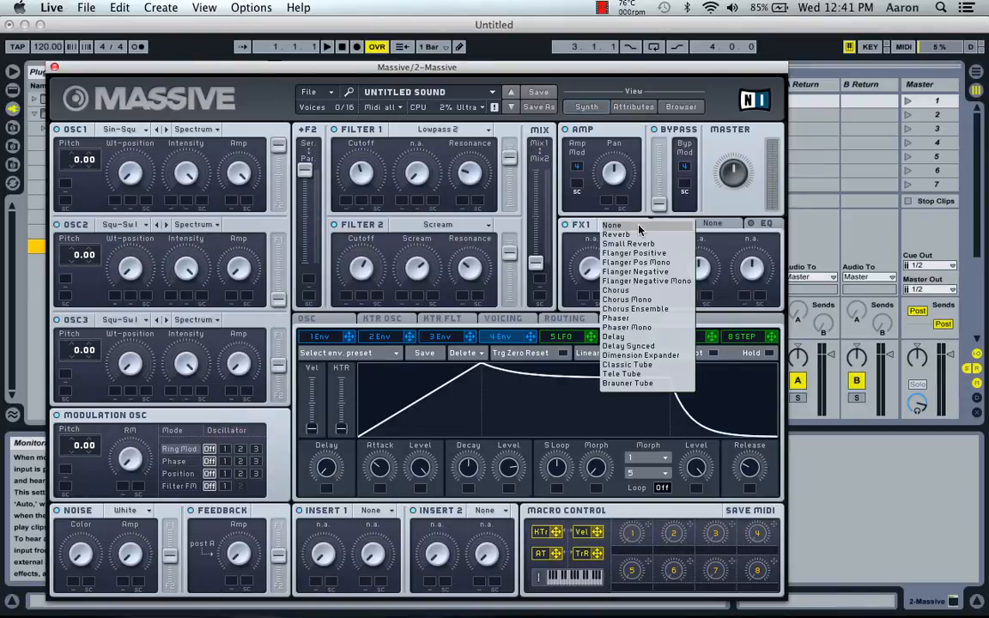
pyautogui.click(642, 292)
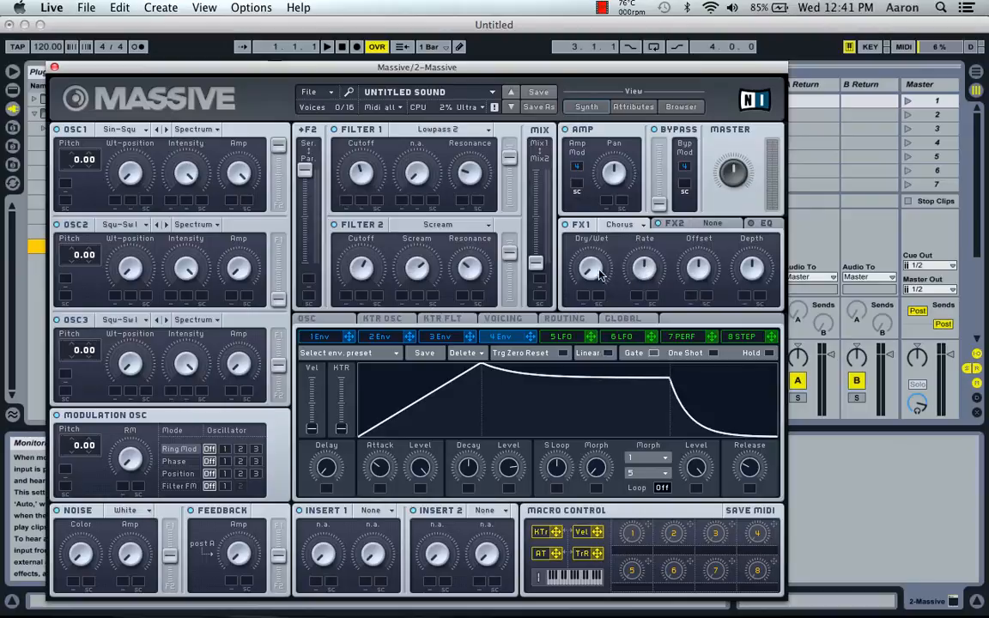
pyautogui.moveTo(588, 270)
pyautogui.mouseDown()
pyautogui.moveTo(589, 229)
pyautogui.moveTo(588, 270)
pyautogui.mouseUp()
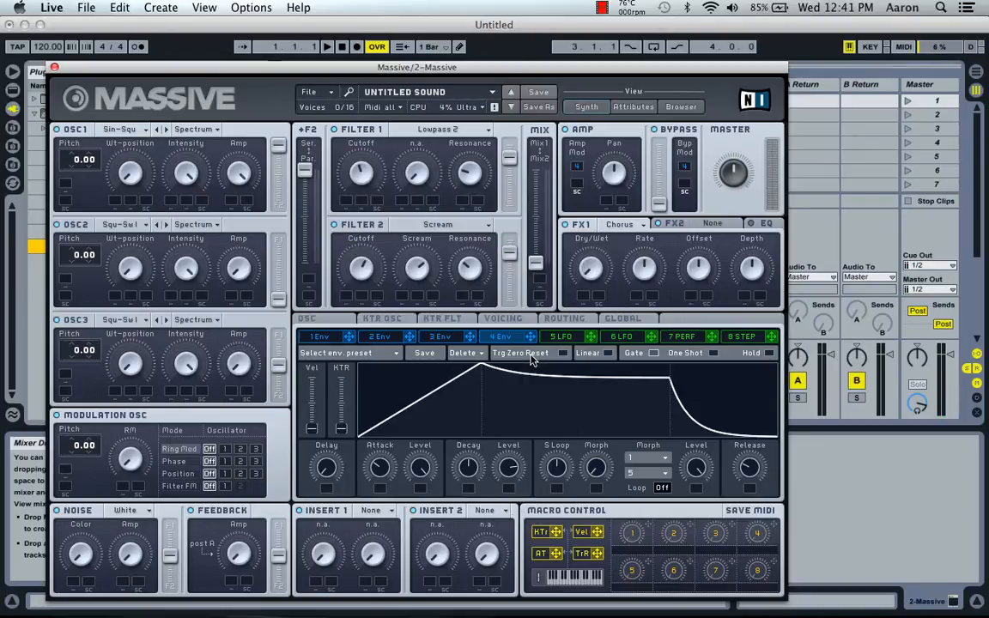
pyautogui.click(764, 223)
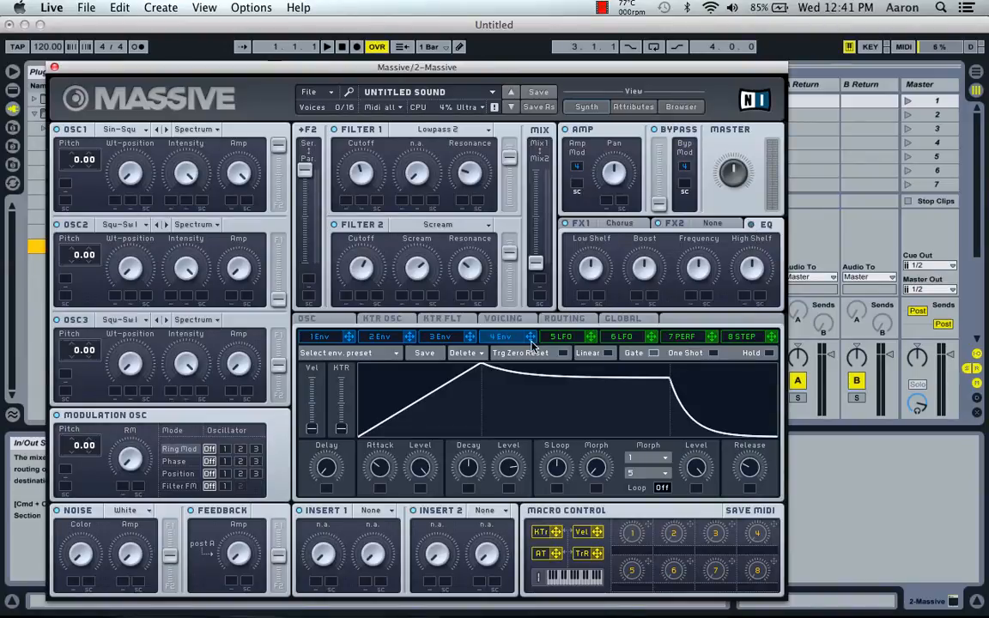
# Sync LFO 5 to the tempo and set its ratio to 1/16
pyautogui.click(563, 337)
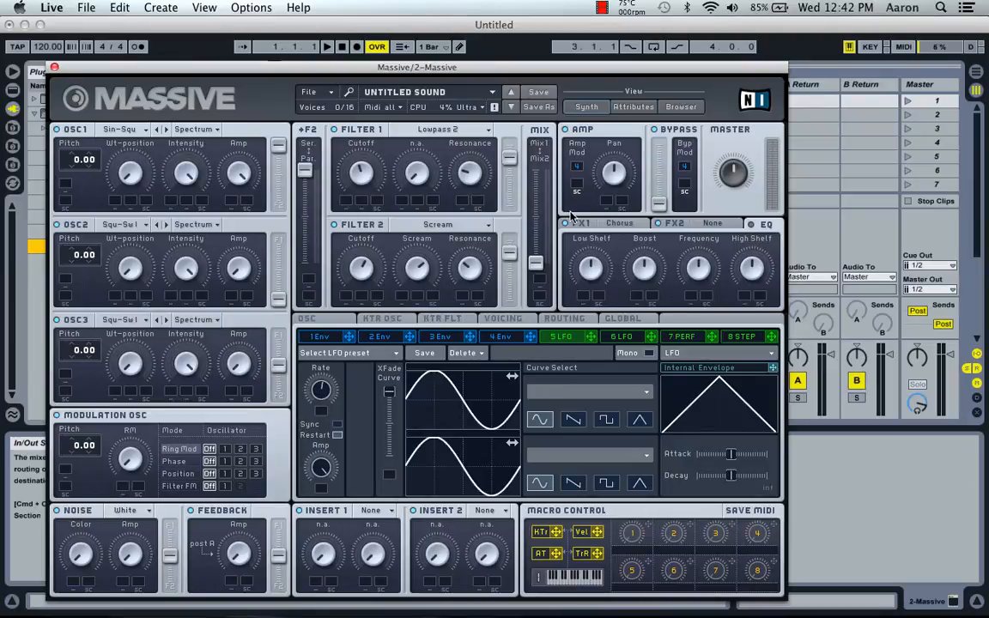
pyautogui.click(337, 424)
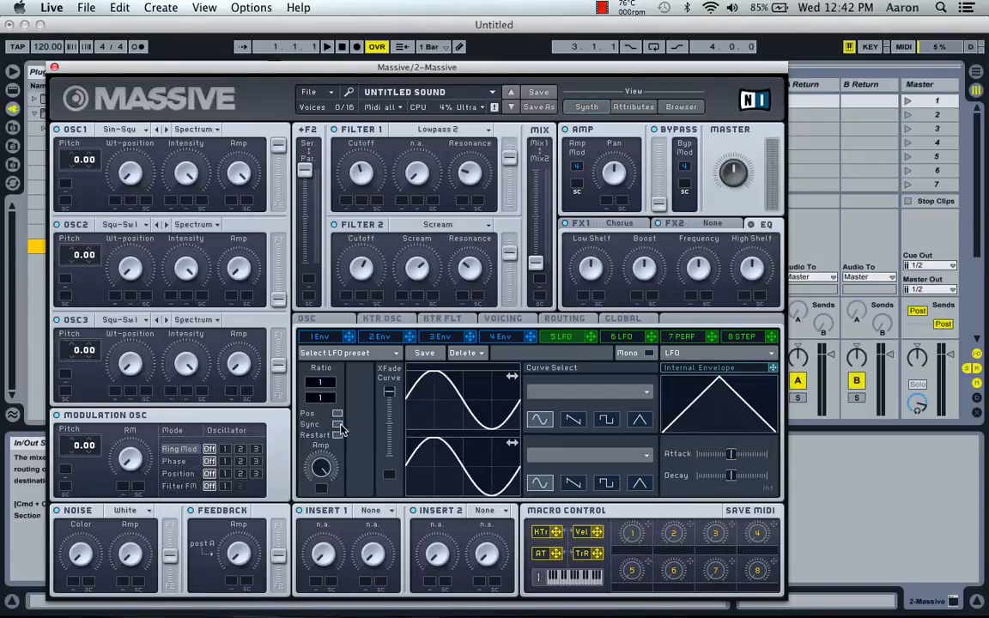
pyautogui.click(339, 425)
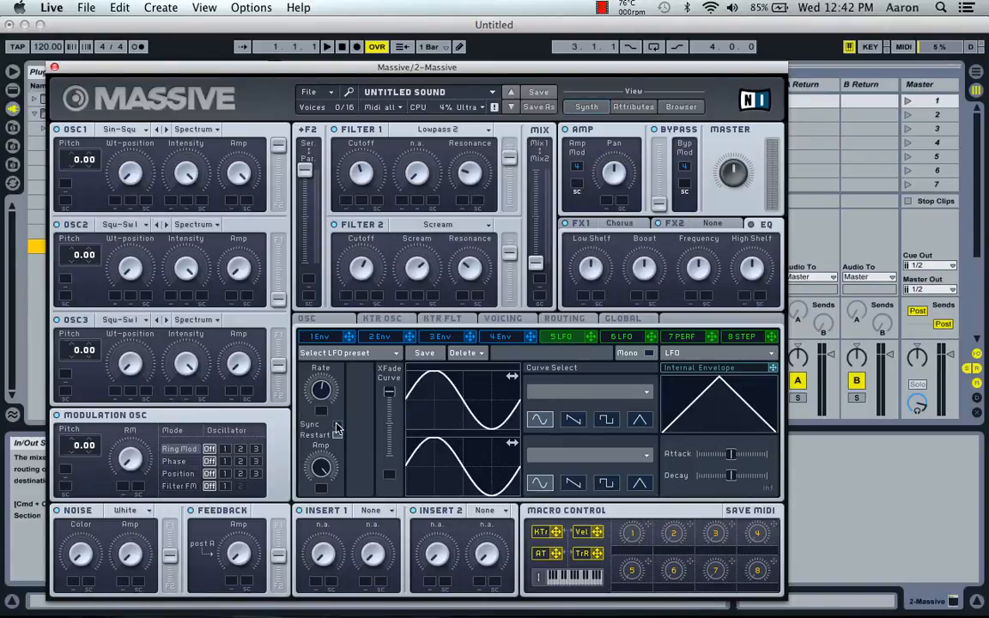
pyautogui.click(337, 426)
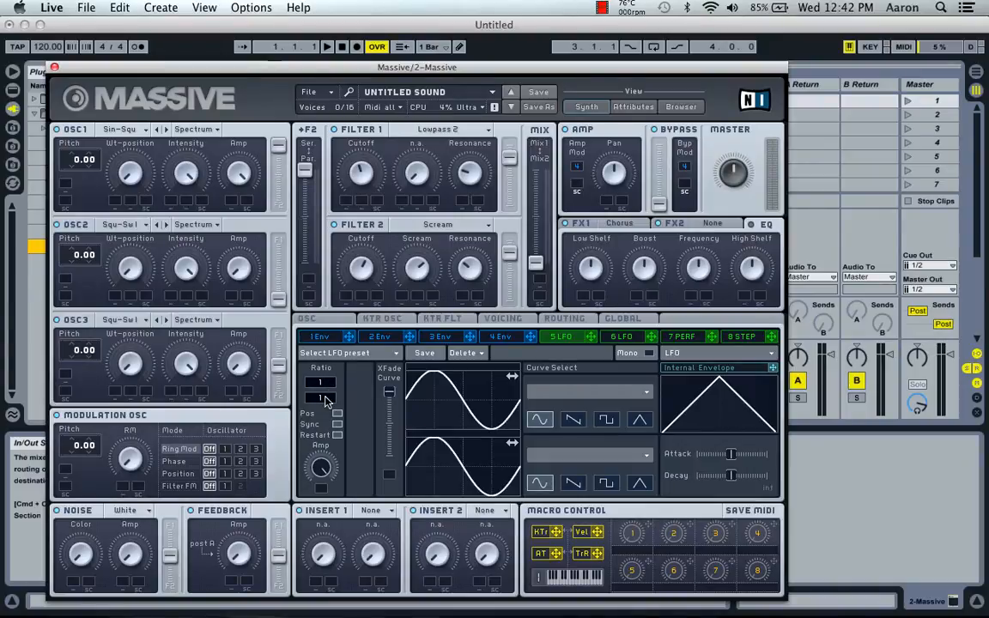
pyautogui.moveTo(325, 399); pyautogui.dragTo(328, 388)
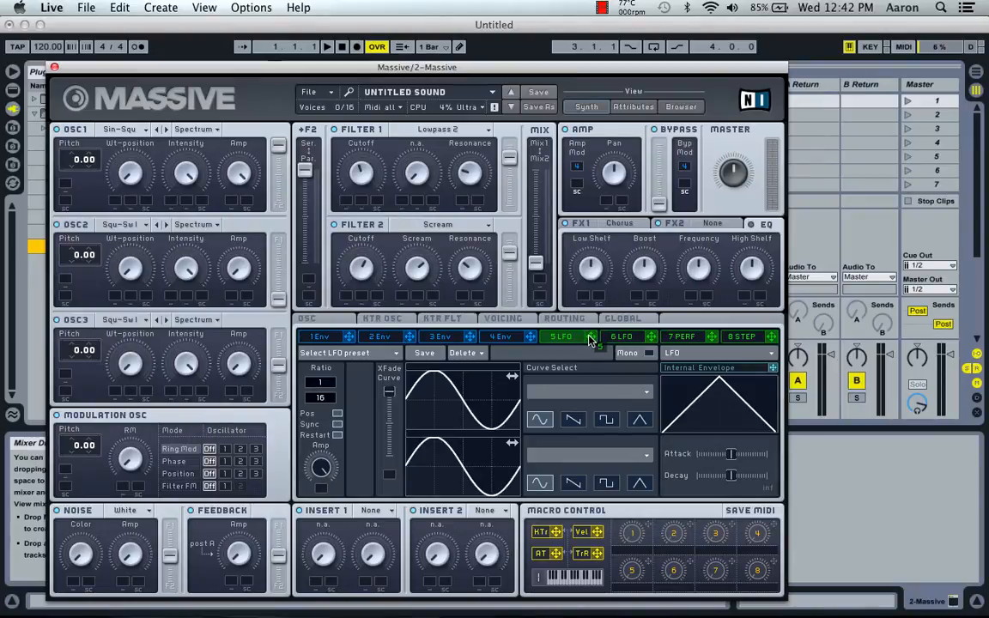
# Try assigning LFO 5 as a modulator of the Filter 2 cutoff
pyautogui.moveTo(590, 340); pyautogui.dragTo(380, 285)
pyautogui.moveTo(359, 299); pyautogui.dragTo(344, 300)
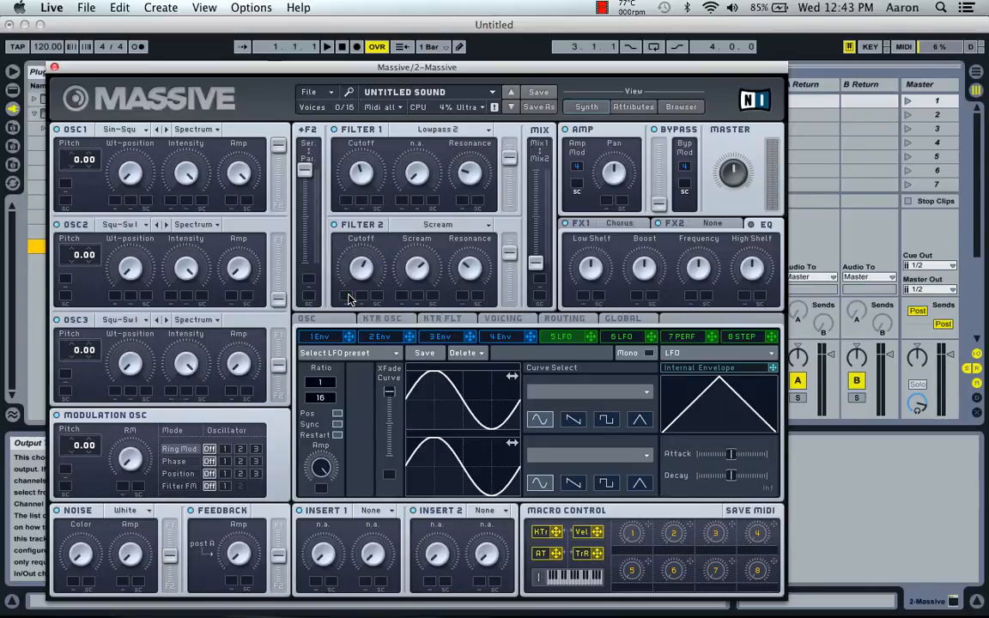
# Sync performer 7 to the tempo at a 1/16 ratio and assign it to the Filter 2 cutoff, lowered to just below halfway
pyautogui.click(688, 339)
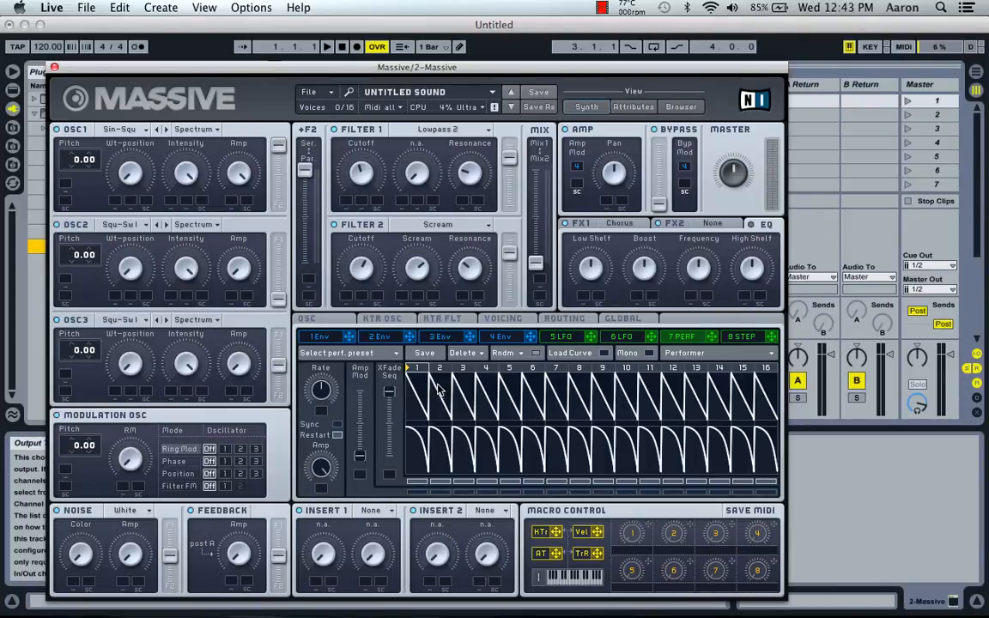
pyautogui.click(338, 424)
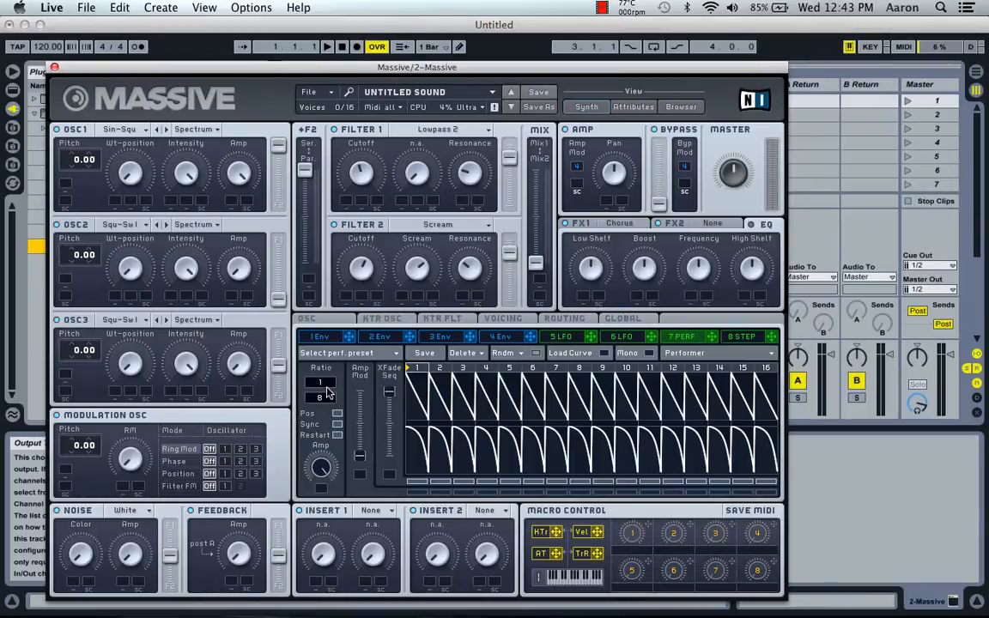
pyautogui.moveTo(327, 392); pyautogui.dragTo(328, 387)
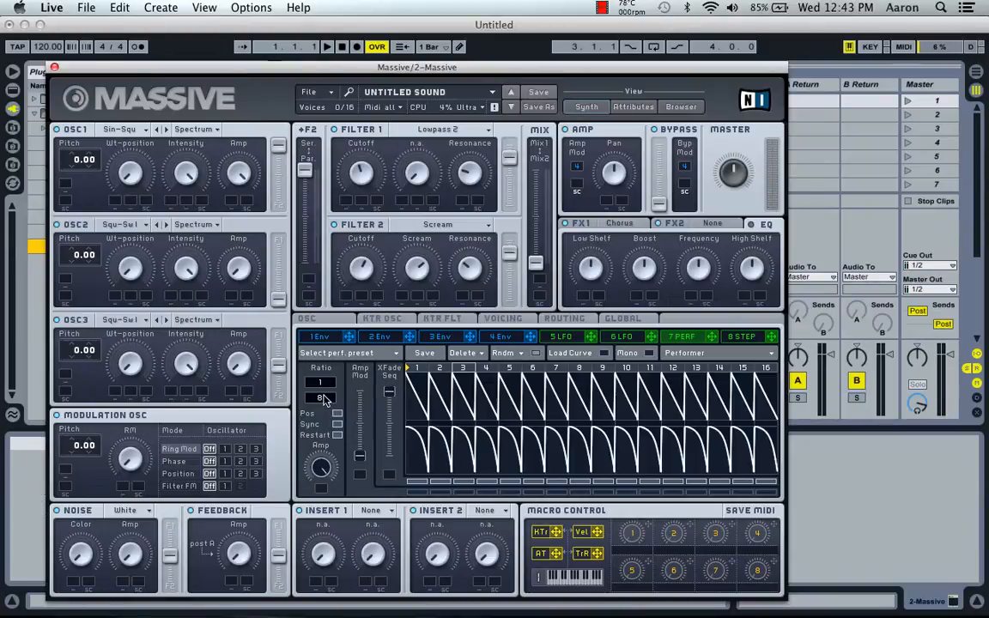
pyautogui.moveTo(325, 399); pyautogui.dragTo(324, 393)
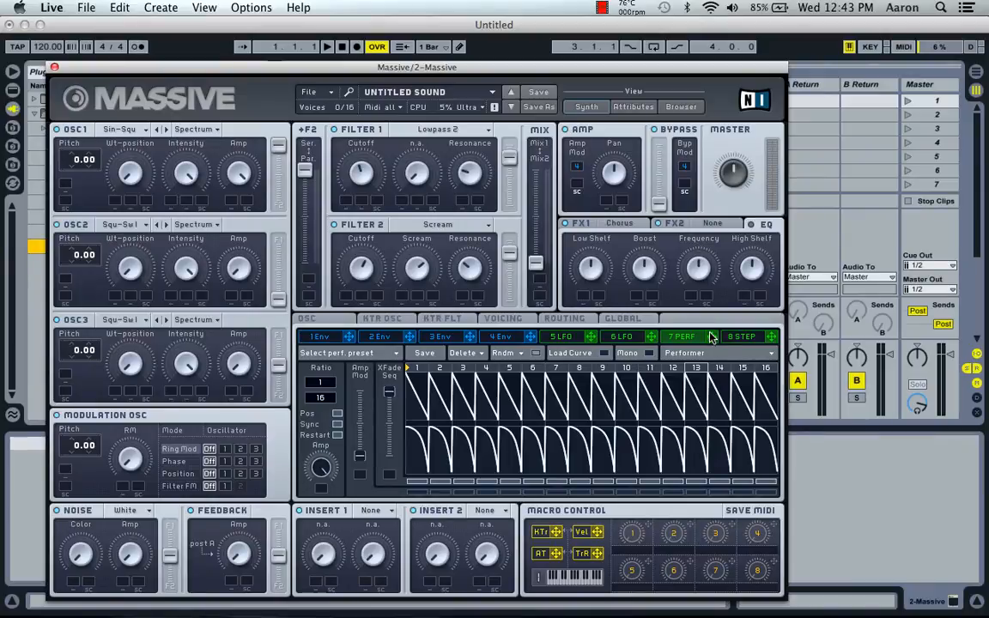
pyautogui.moveTo(710, 337); pyautogui.dragTo(347, 300)
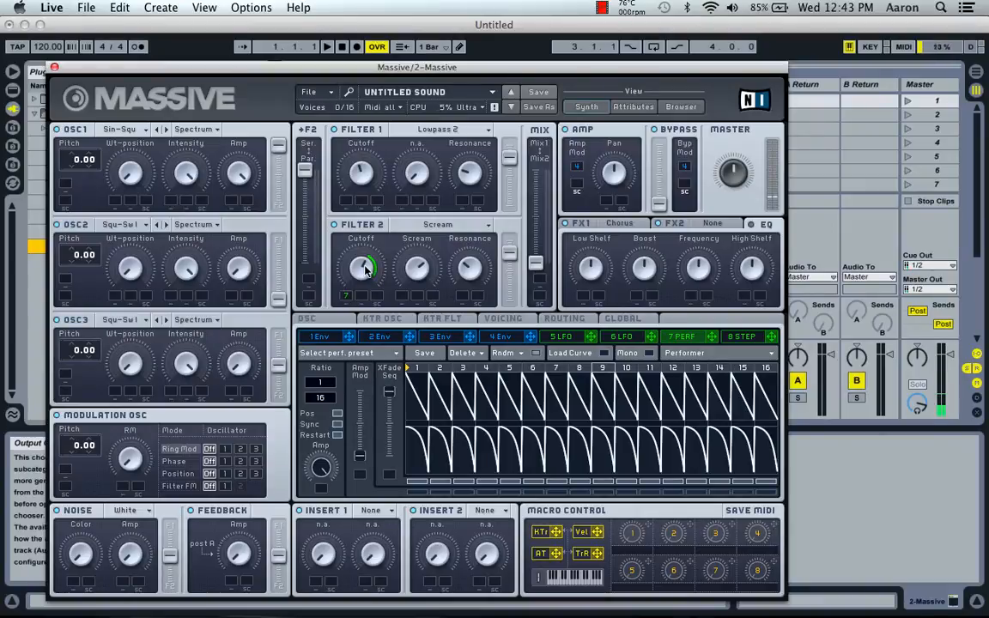
pyautogui.moveTo(364, 265); pyautogui.dragTo(365, 275)
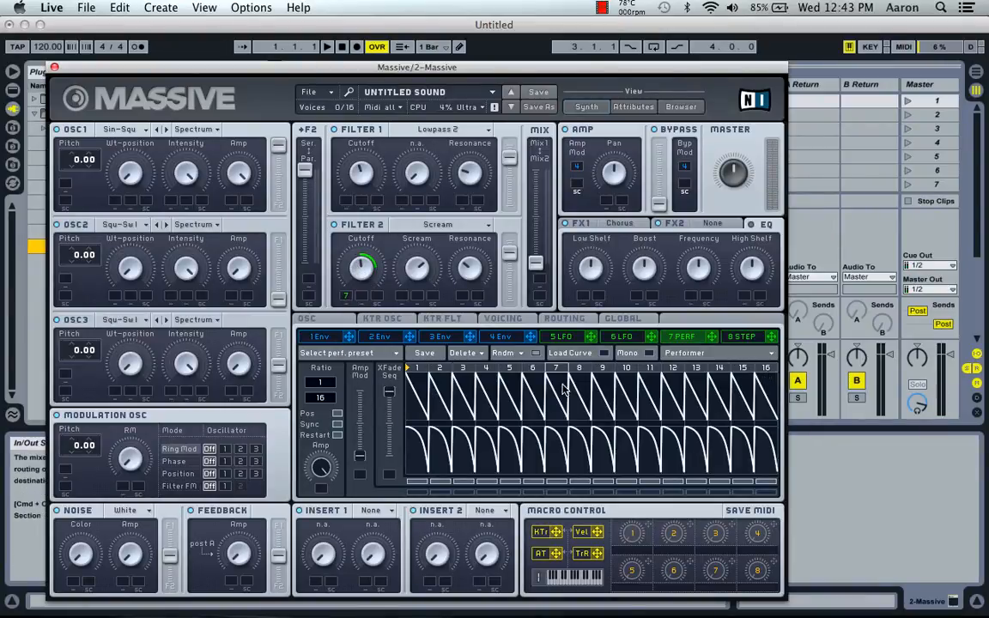
# Load the narrow rounded pulse curve into all 16 upper performer steps, with heights rising toward the middle and falling off at the end
pyautogui.click(605, 354)
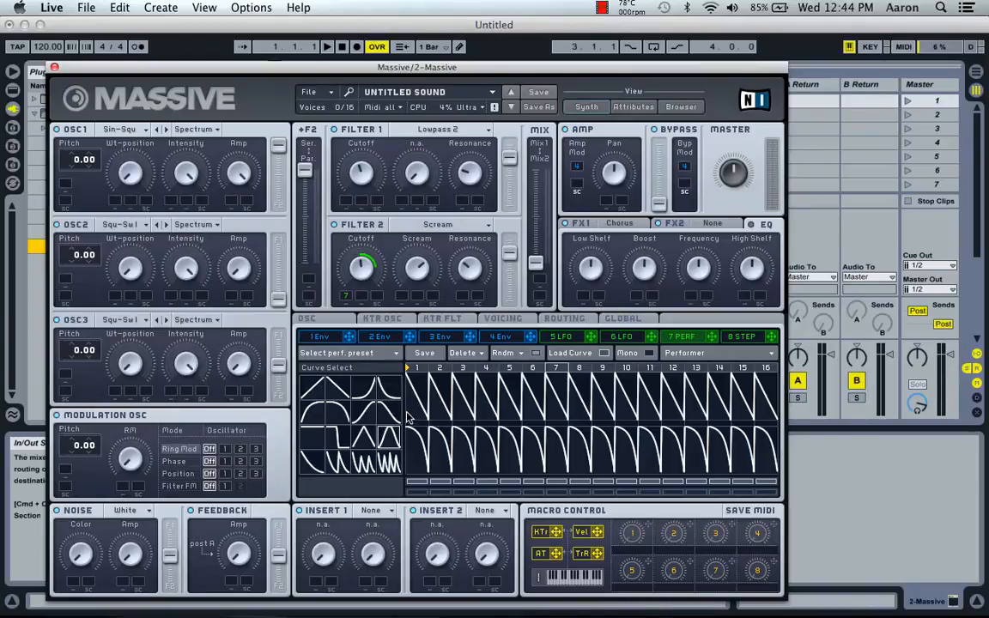
pyautogui.moveTo(387, 440)
pyautogui.mouseDown()
pyautogui.moveTo(378, 363)
pyautogui.moveTo(472, 386)
pyautogui.moveTo(629, 375)
pyautogui.moveTo(777, 414)
pyautogui.mouseUp()
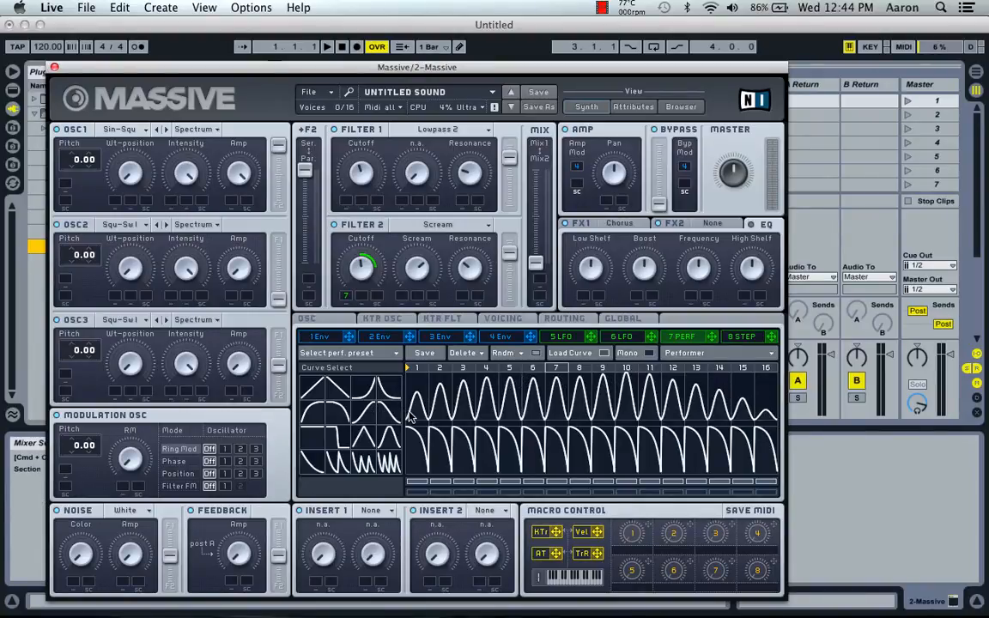
pyautogui.moveTo(409, 413)
pyautogui.mouseDown()
pyautogui.moveTo(549, 380)
pyautogui.moveTo(751, 412)
pyautogui.mouseUp()
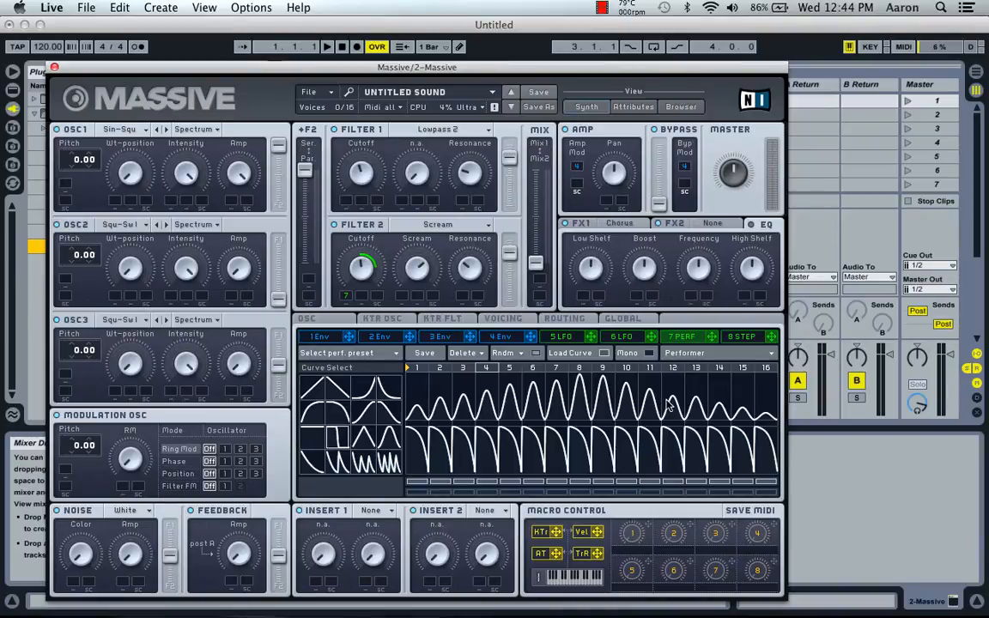
# Replace the upper curves of performer steps 9 to 16 with the square pulse shape, keeping gradually decreasing heights
pyautogui.moveTo(657, 403); pyautogui.dragTo(764, 427)
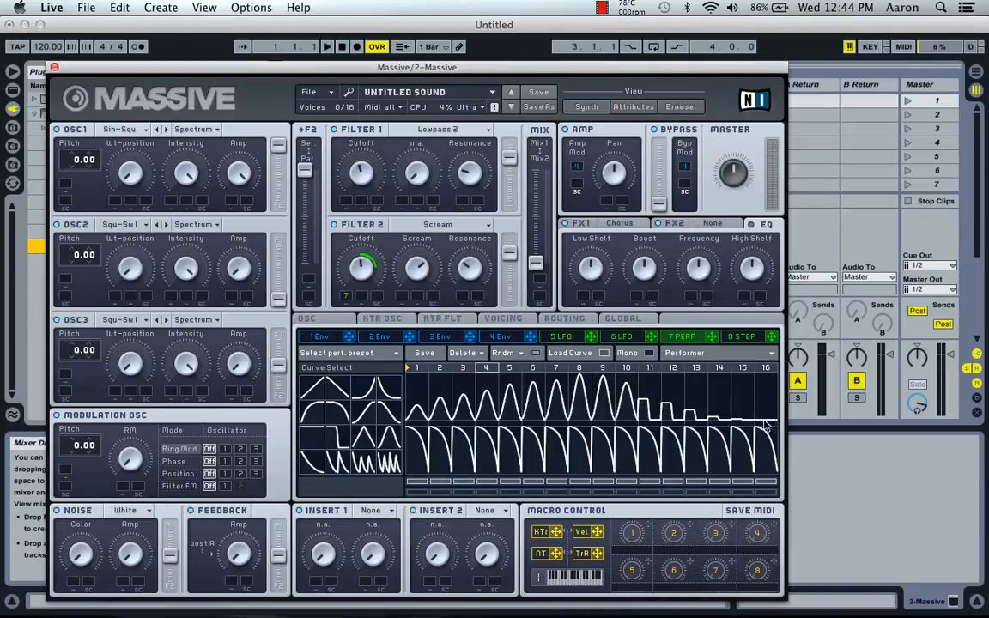
pyautogui.moveTo(620, 389); pyautogui.dragTo(788, 414)
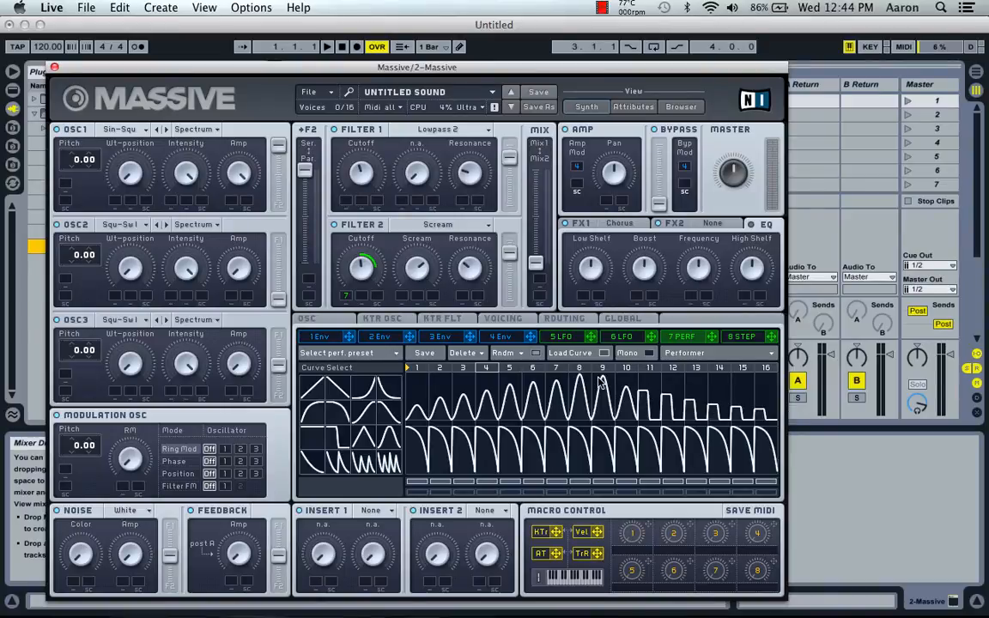
pyautogui.moveTo(621, 384); pyautogui.dragTo(640, 390)
pyautogui.click(626, 386)
pyautogui.click(331, 442)
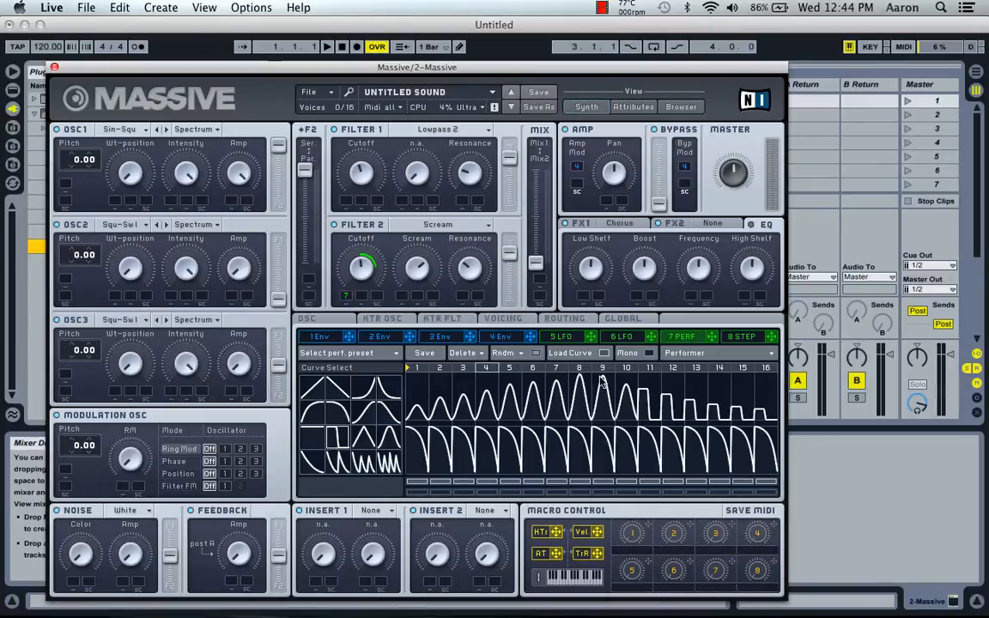
pyautogui.click(600, 379)
pyautogui.click(630, 386)
pyautogui.press('a')
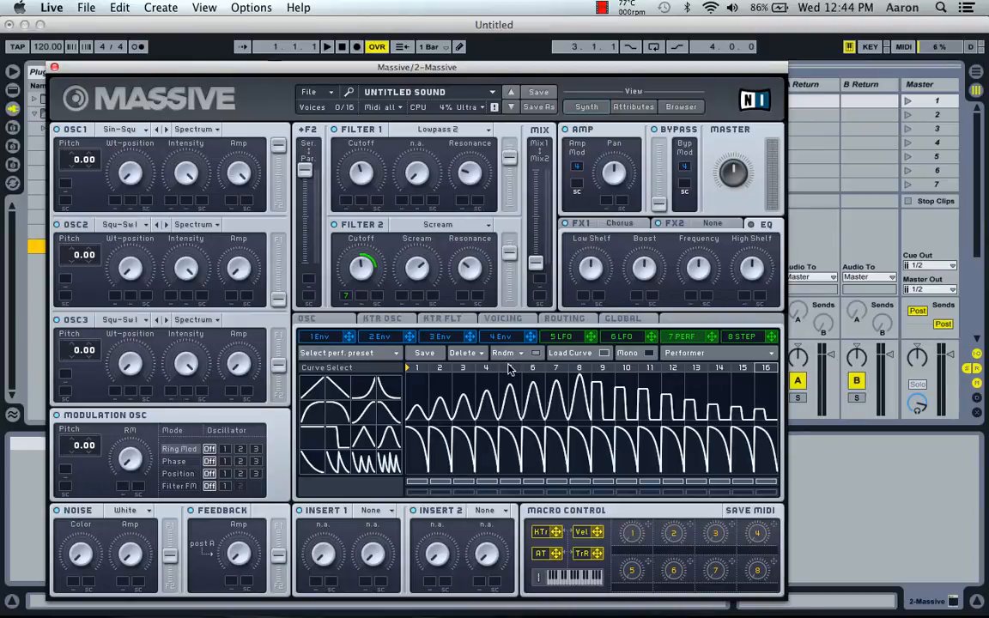
# Load the factory preset Additional Rhythm into performer 7
pyautogui.click(394, 354)
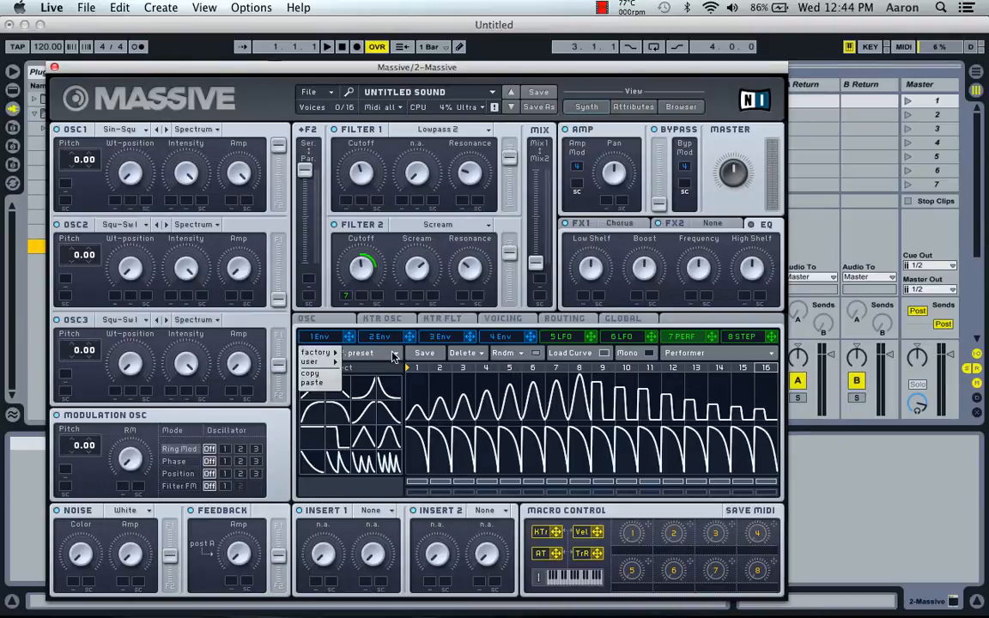
pyautogui.moveTo(320, 357)
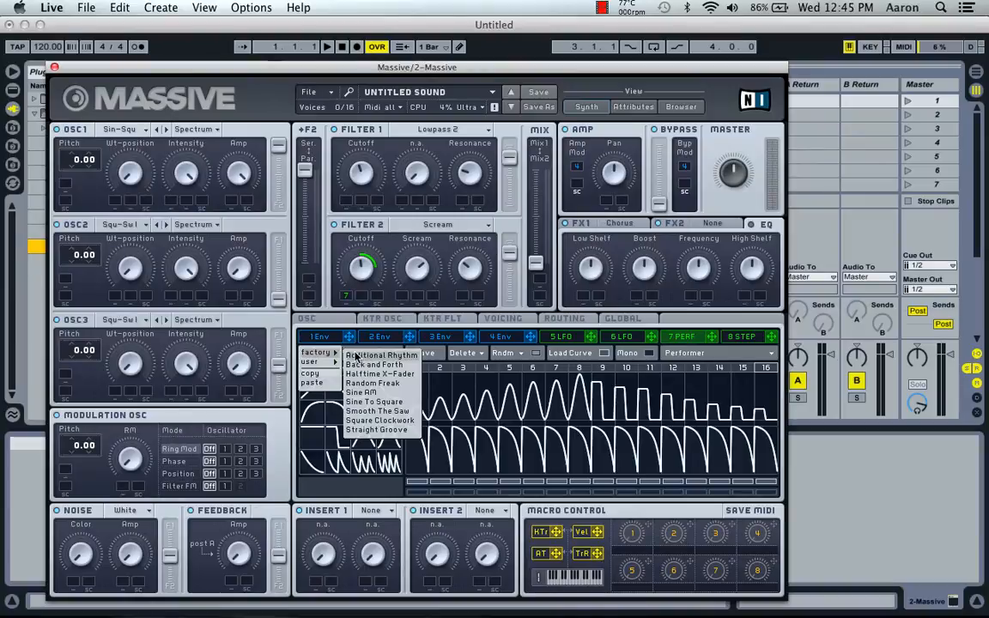
pyautogui.click(355, 357)
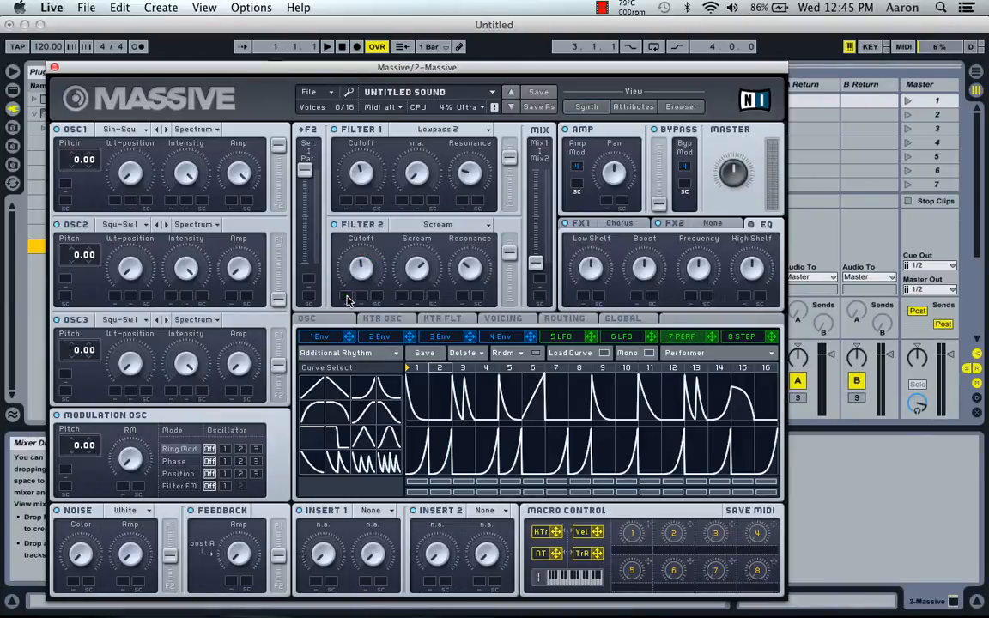
# Load the factory preset Power Chord into stepper 8 and assign the stepper as a modulator of the Filter 2 cutoff
pyautogui.click(743, 337)
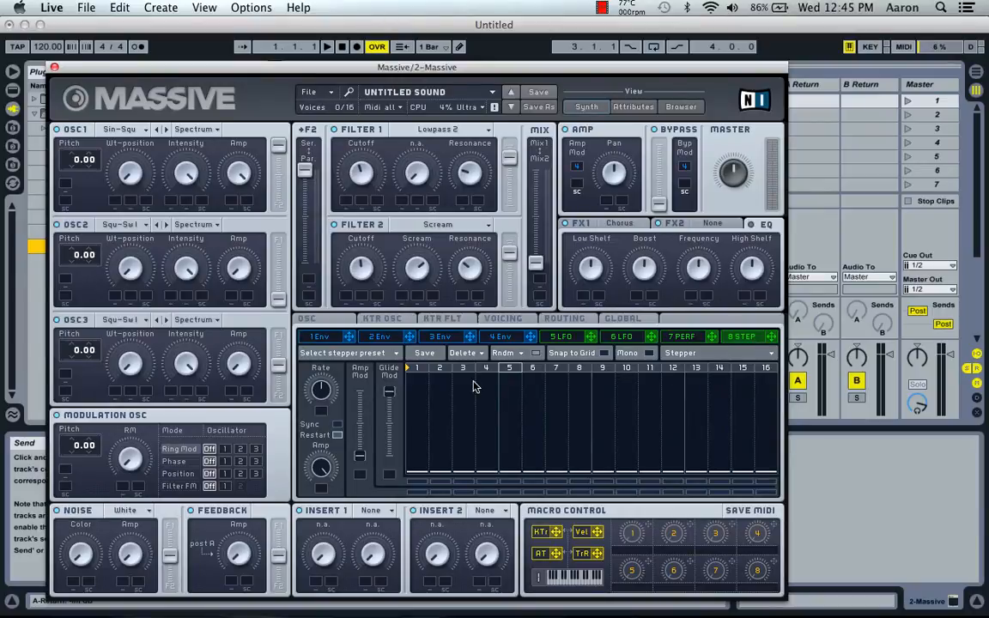
pyautogui.click(396, 353)
pyautogui.moveTo(313, 353)
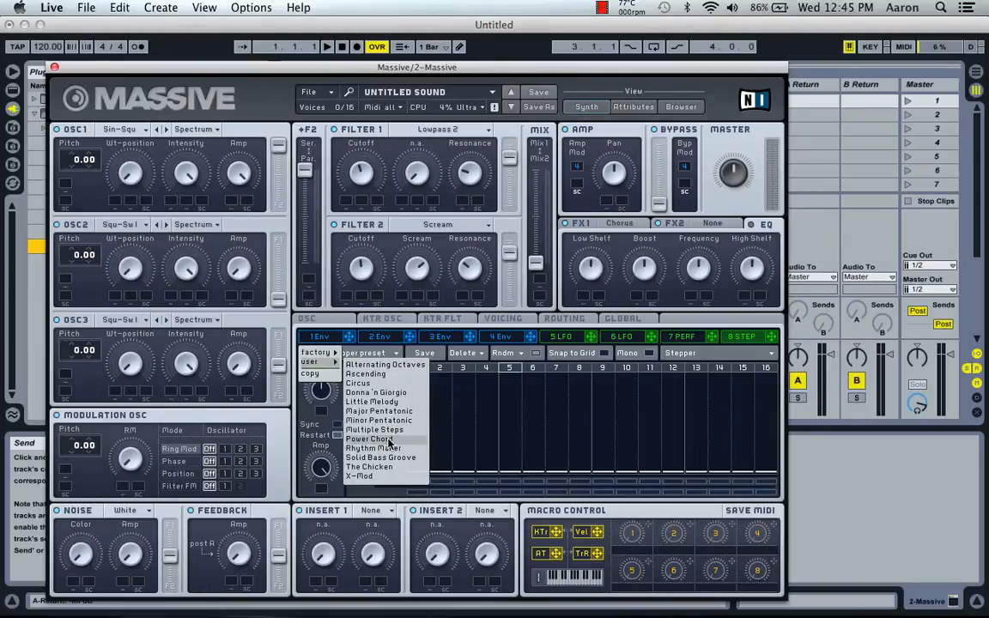
pyautogui.click(389, 440)
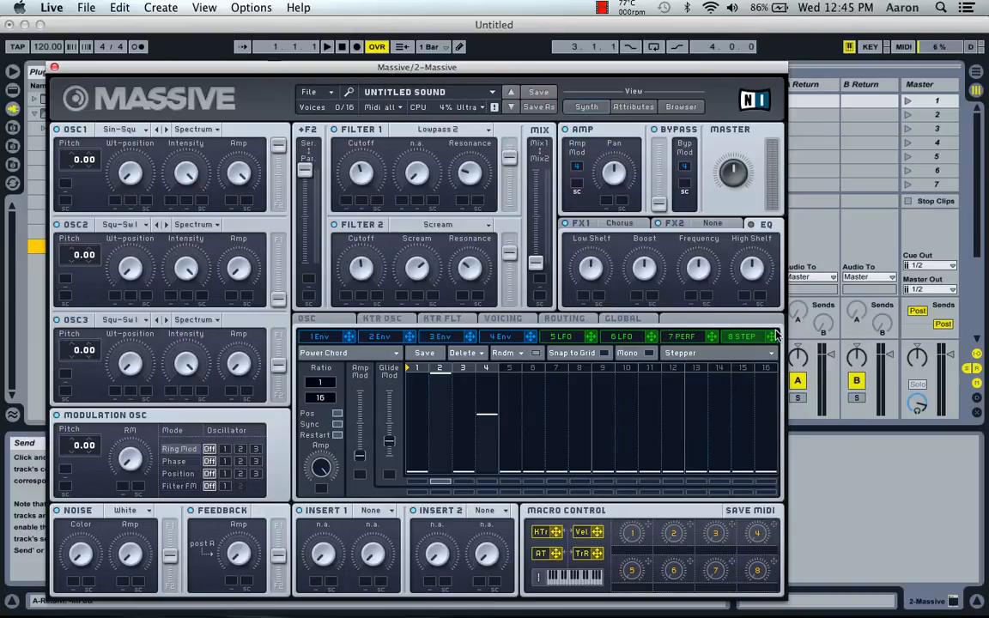
pyautogui.moveTo(770, 337); pyautogui.dragTo(346, 298)
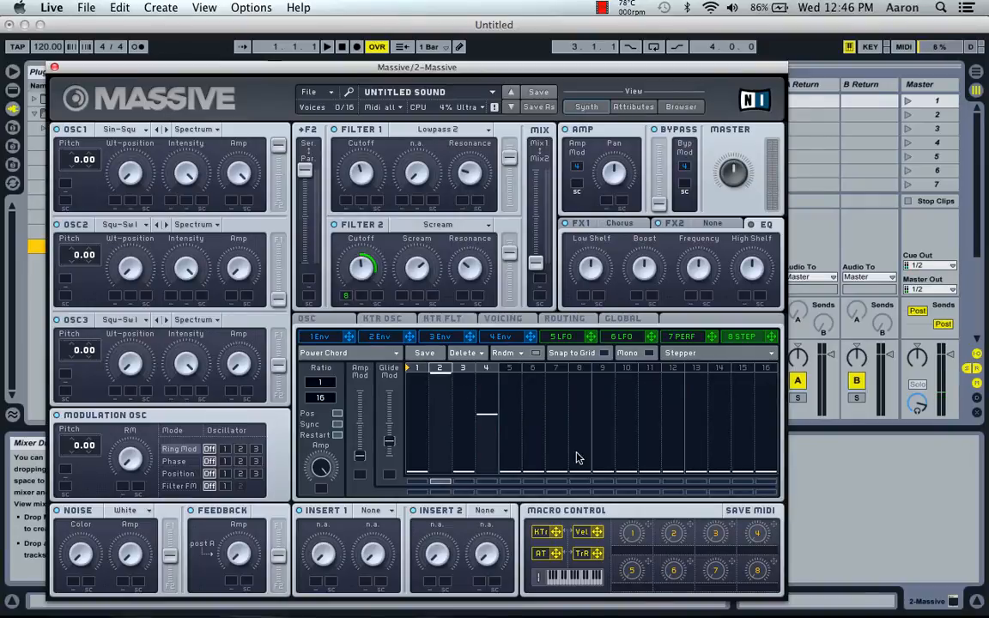
# Edit the stepper pattern with step 4 at mid height, step 6 higher, step 8 low and step 5 back at the bottom
pyautogui.click(493, 374)
pyautogui.click(509, 375)
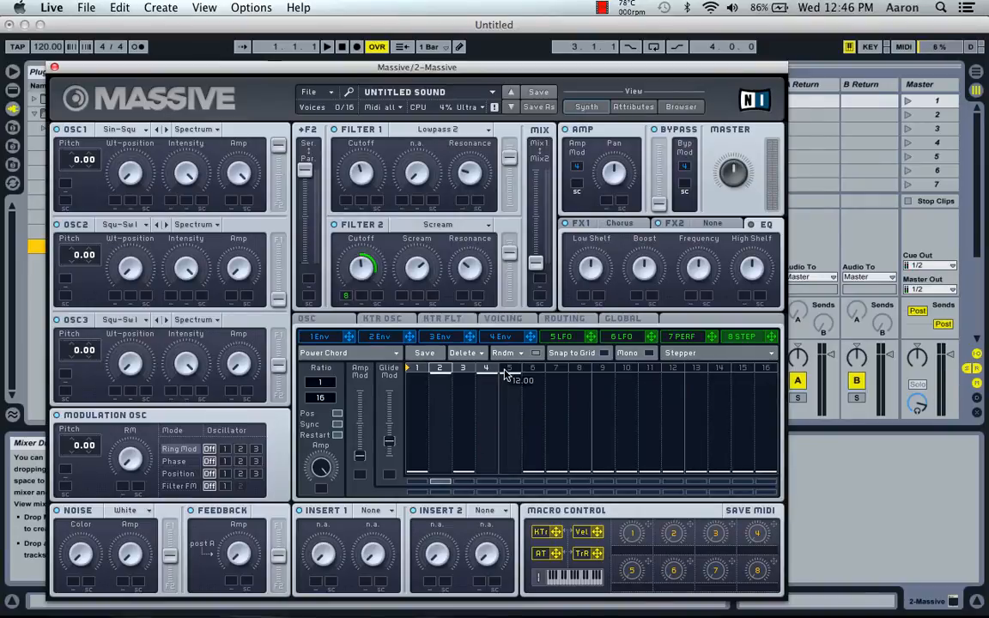
pyautogui.click(486, 416)
pyautogui.click(538, 401)
pyautogui.click(576, 429)
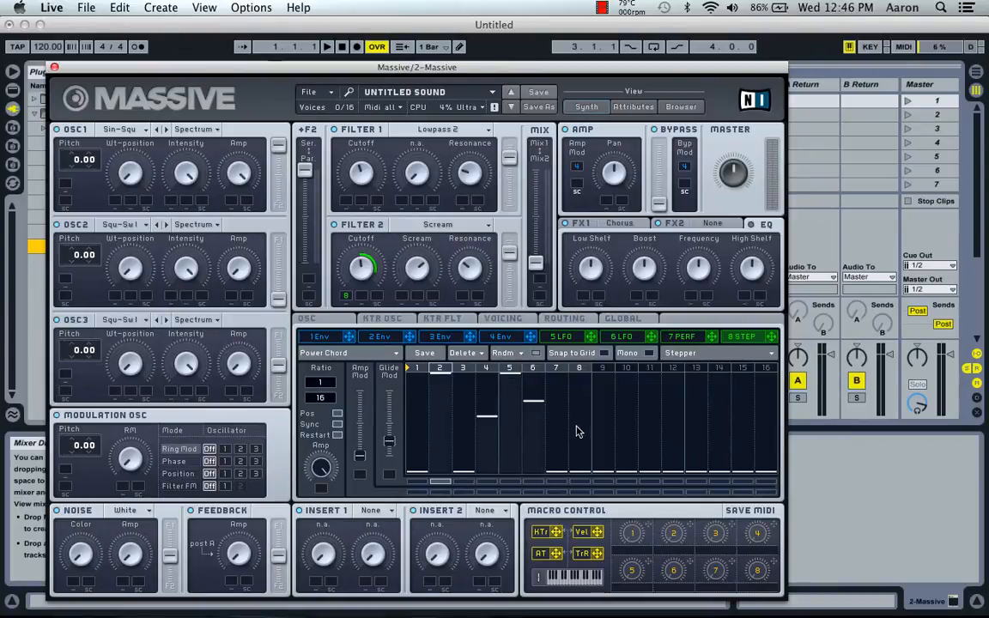
pyautogui.click(509, 468)
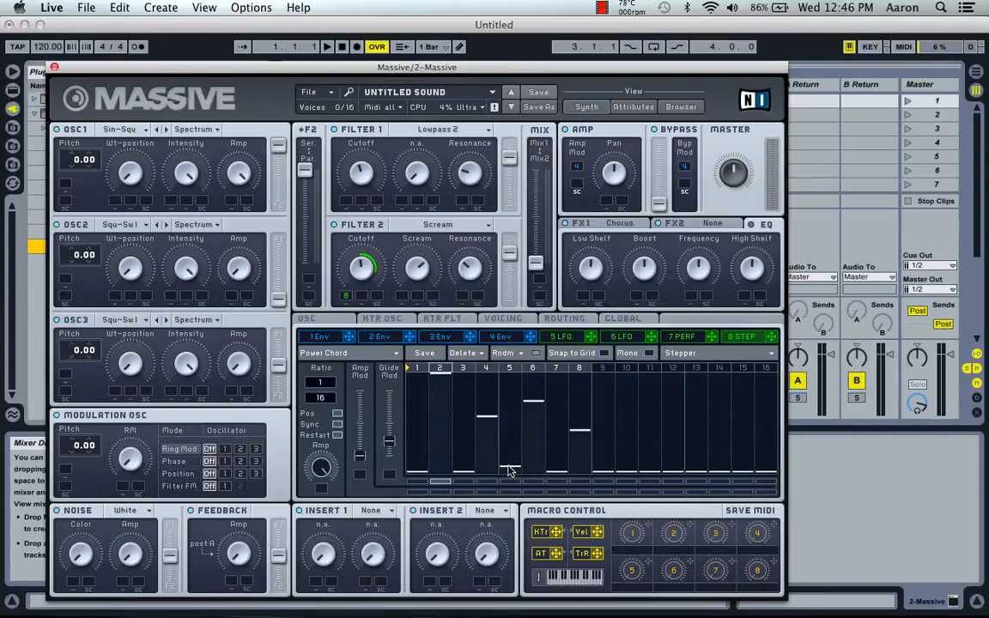
pyautogui.click(578, 467)
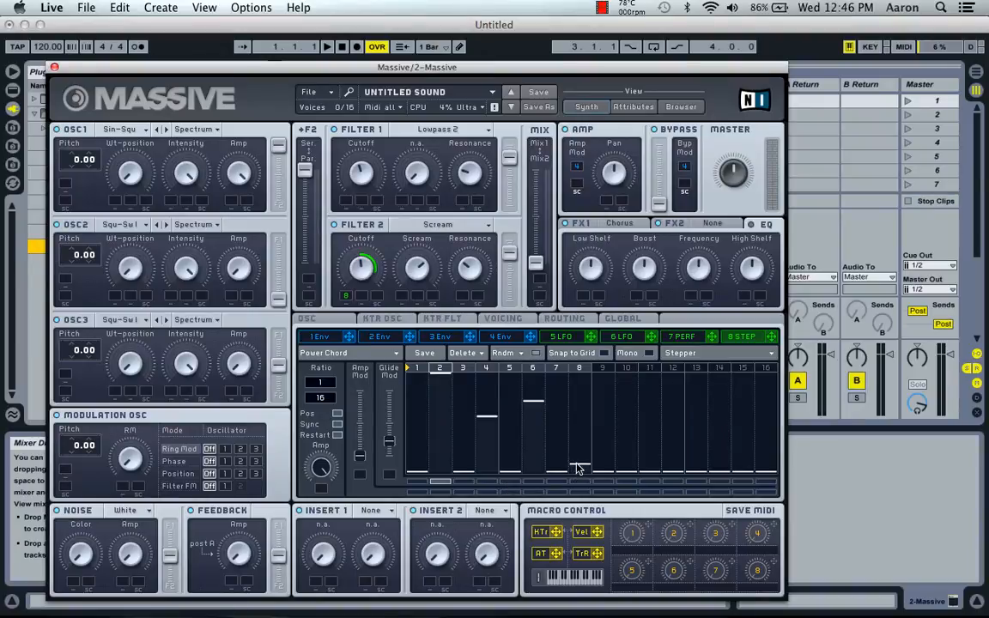
pyautogui.press('a')
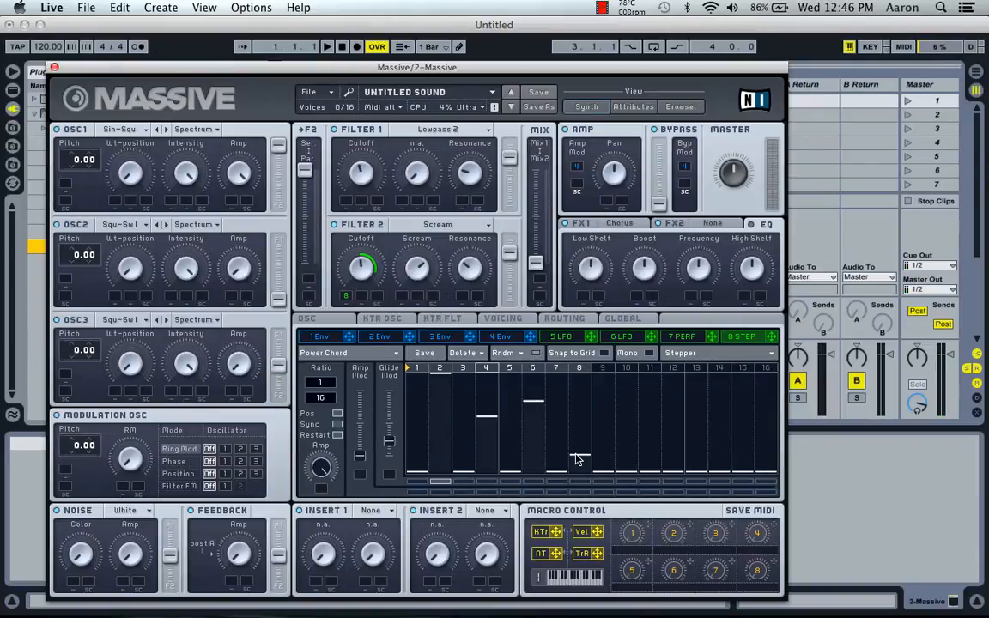
pyautogui.click(678, 338)
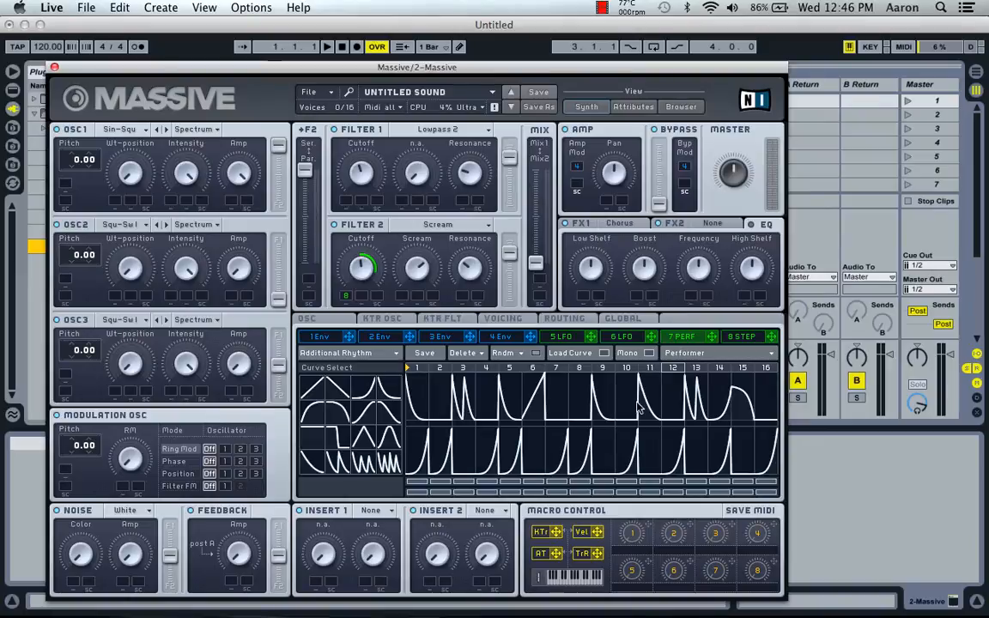
pyautogui.click(620, 338)
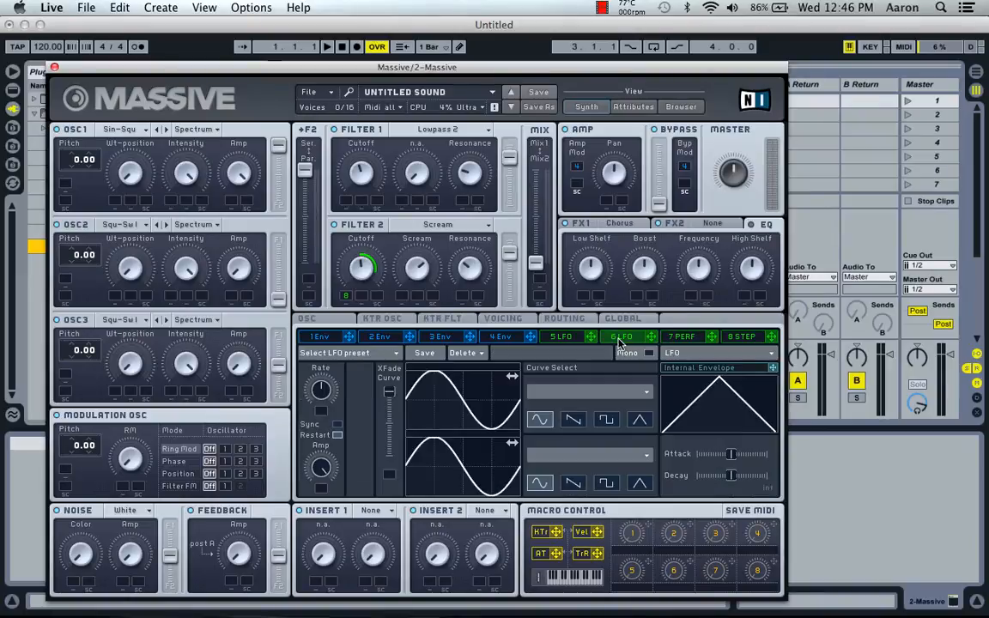
pyautogui.click(678, 338)
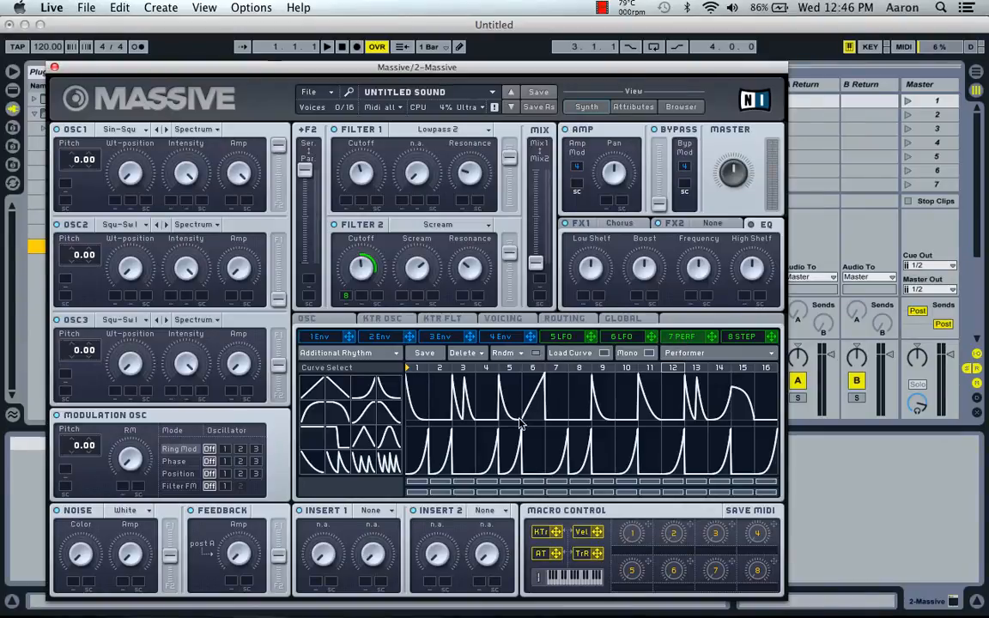
pyautogui.click(369, 511)
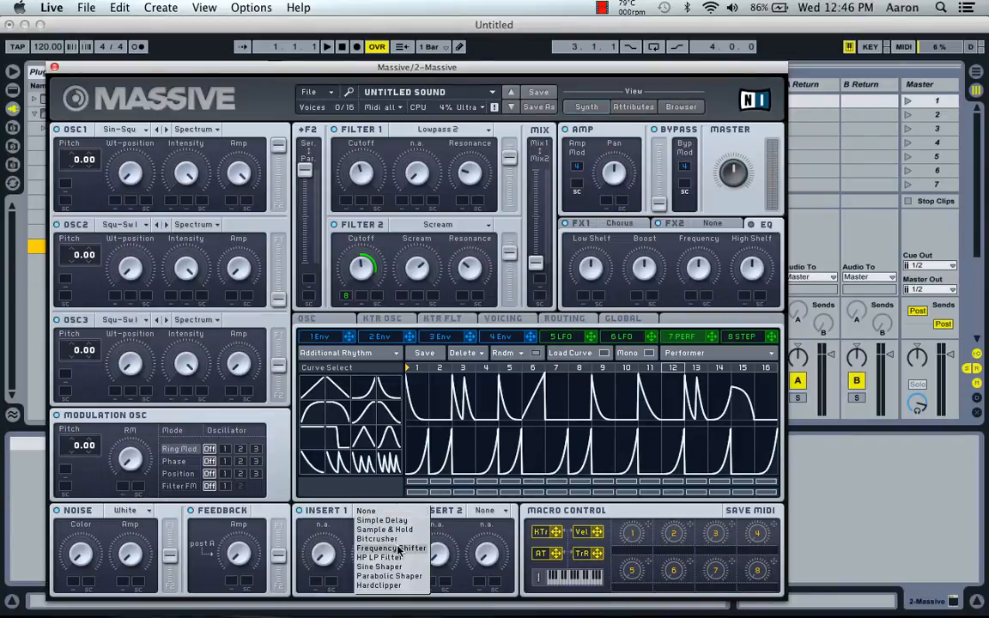
pyautogui.click(385, 512)
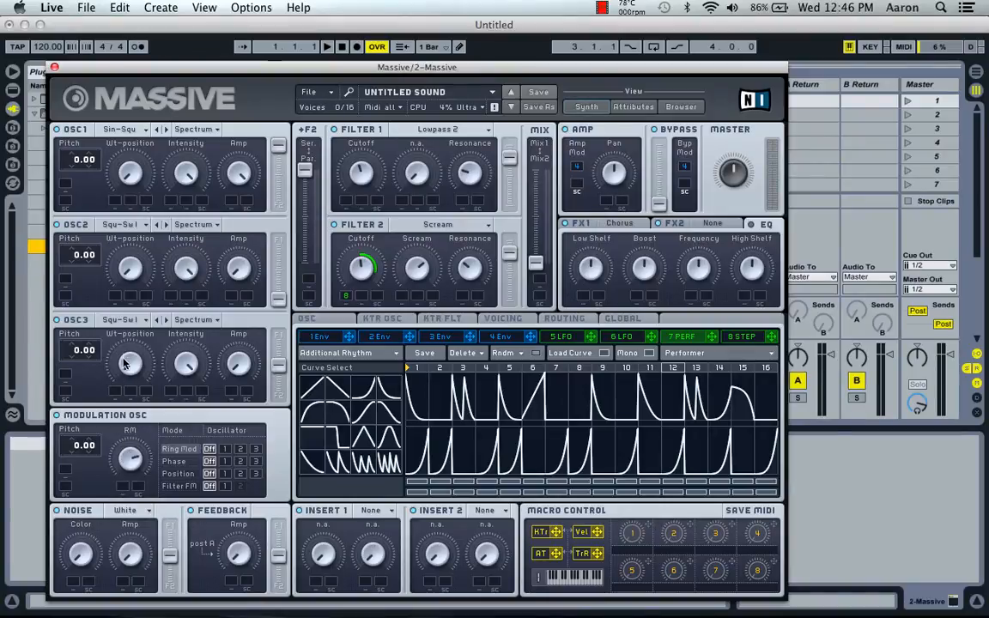
# Enable Restart via Gate for the oscillator phases in the oscillator settings
pyautogui.moveTo(58, 601)
pyautogui.click(325, 319)
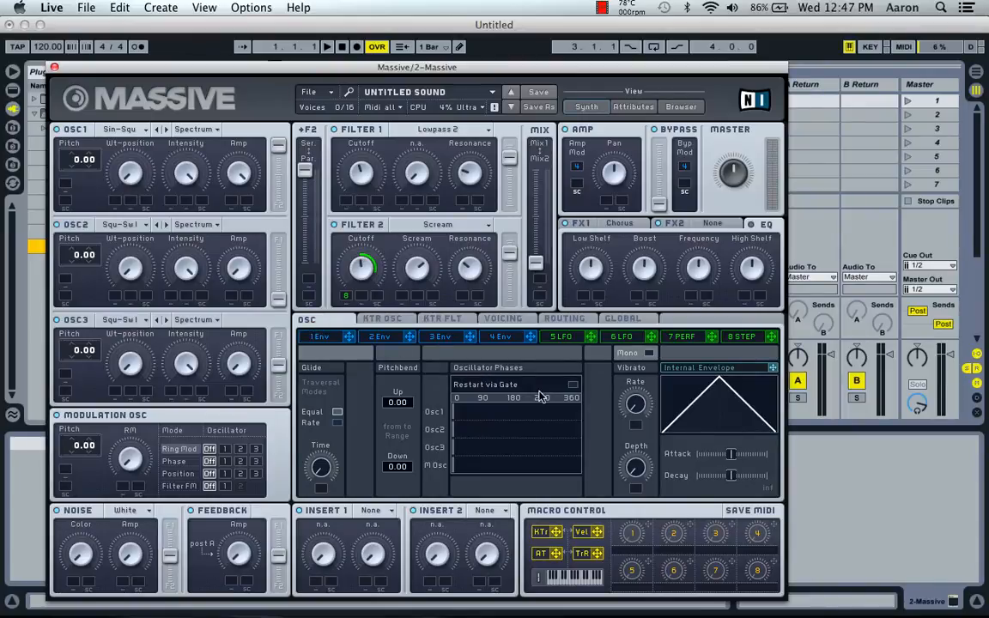
pyautogui.click(572, 385)
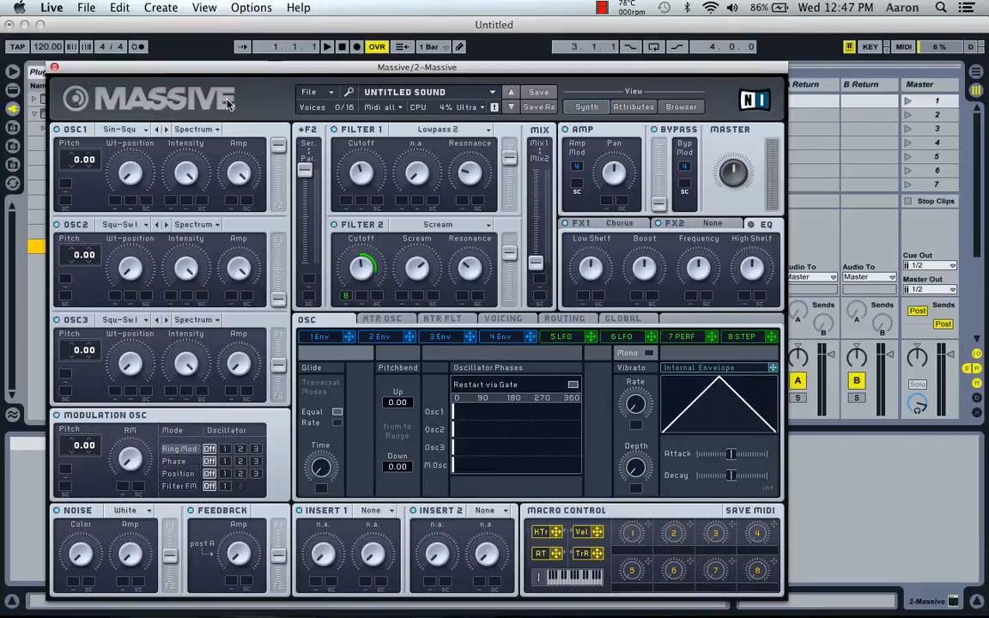
# Set OSC2 to the Sin-Triangle wavetable at full amp, routed entirely to Filter 1
pyautogui.click(130, 226)
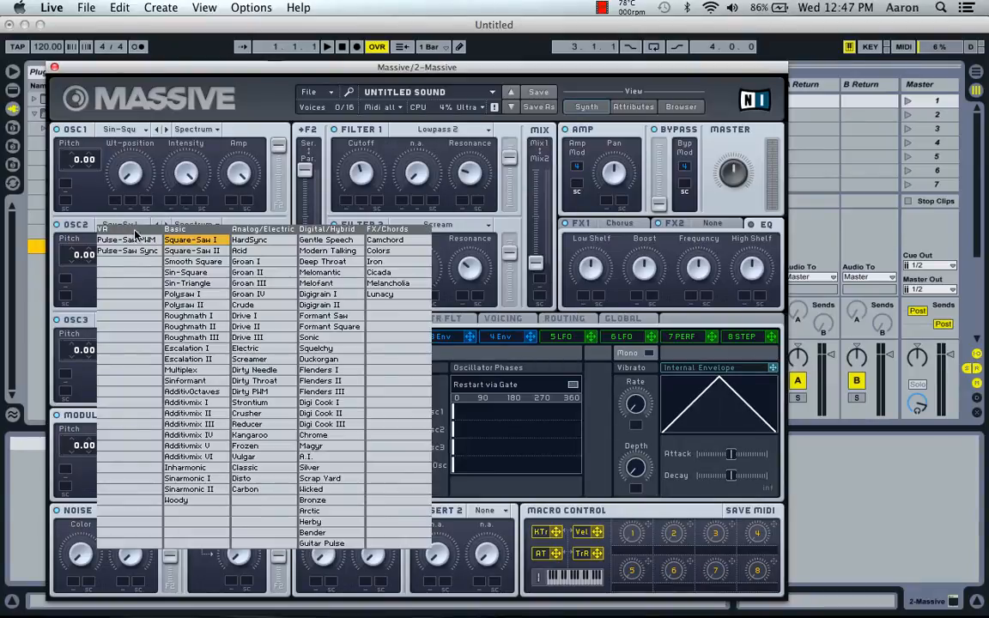
pyautogui.click(190, 282)
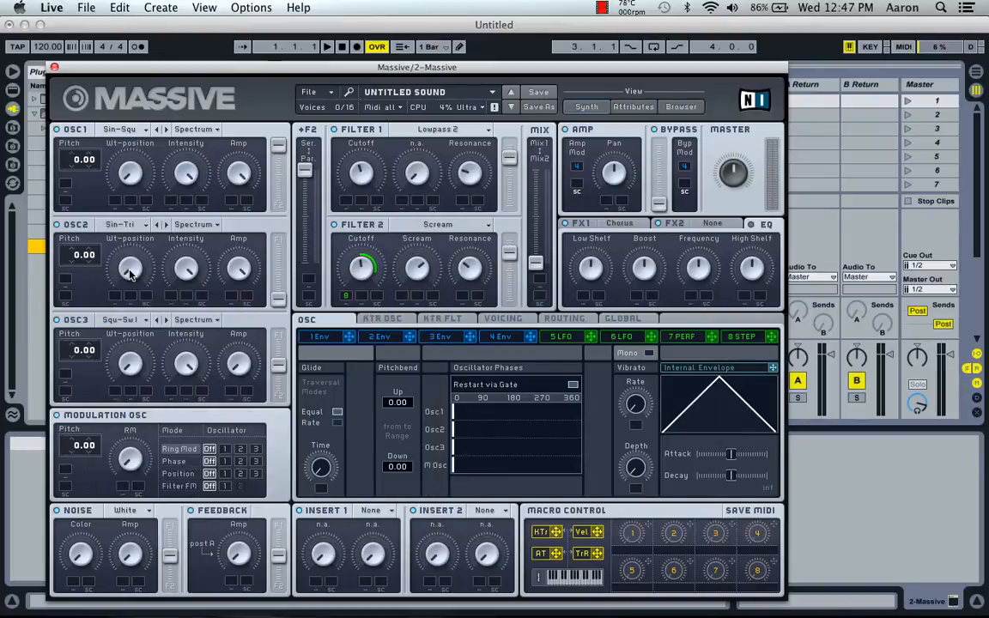
pyautogui.moveTo(279, 301); pyautogui.dragTo(276, 239)
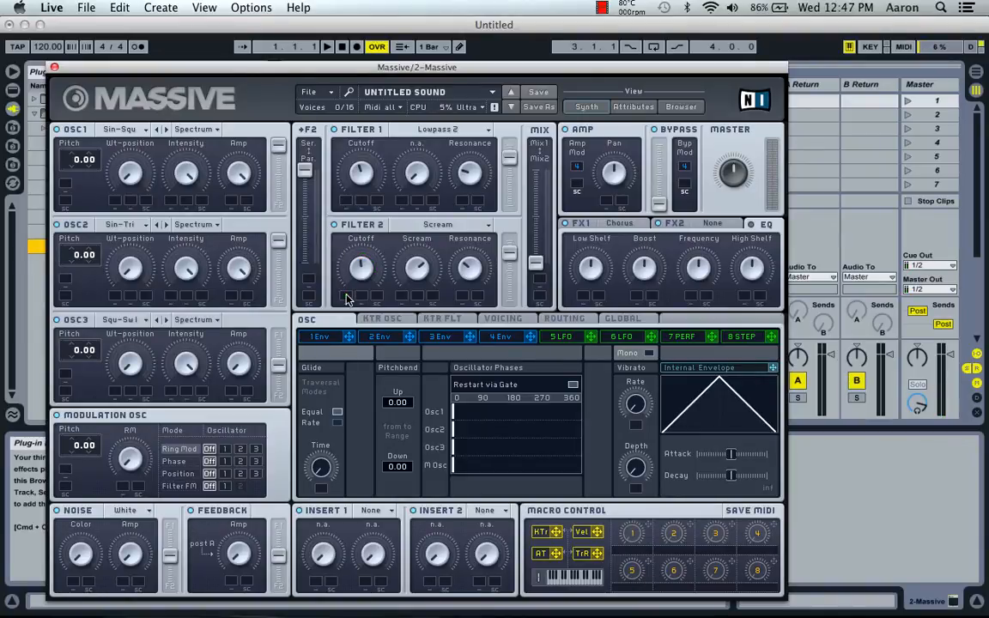
# Try a later start phase for Osc2, audition it with a played note, and return the phase to 0
pyautogui.press('a')
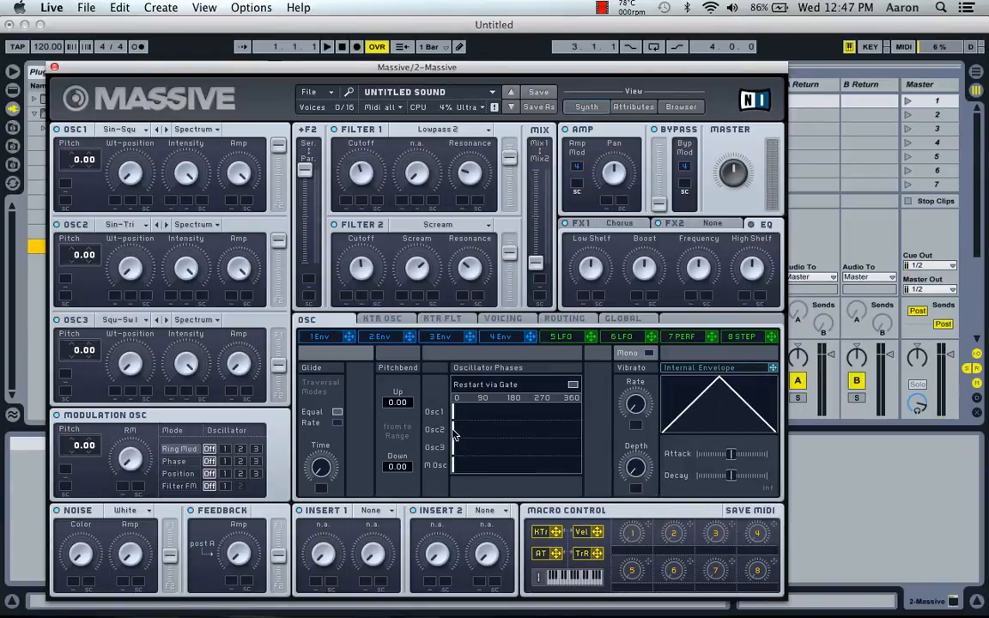
pyautogui.moveTo(456, 435); pyautogui.dragTo(515, 429)
pyautogui.press('a')
pyautogui.moveTo(514, 428)
pyautogui.mouseDown()
pyautogui.moveTo(476, 421)
pyautogui.moveTo(538, 429)
pyautogui.moveTo(325, 415)
pyautogui.mouseUp()
# Reshape the filter keytracking curve: lower the middle point to about 48 and move the fourth point to about note 82, level 56
pyautogui.click(457, 320)
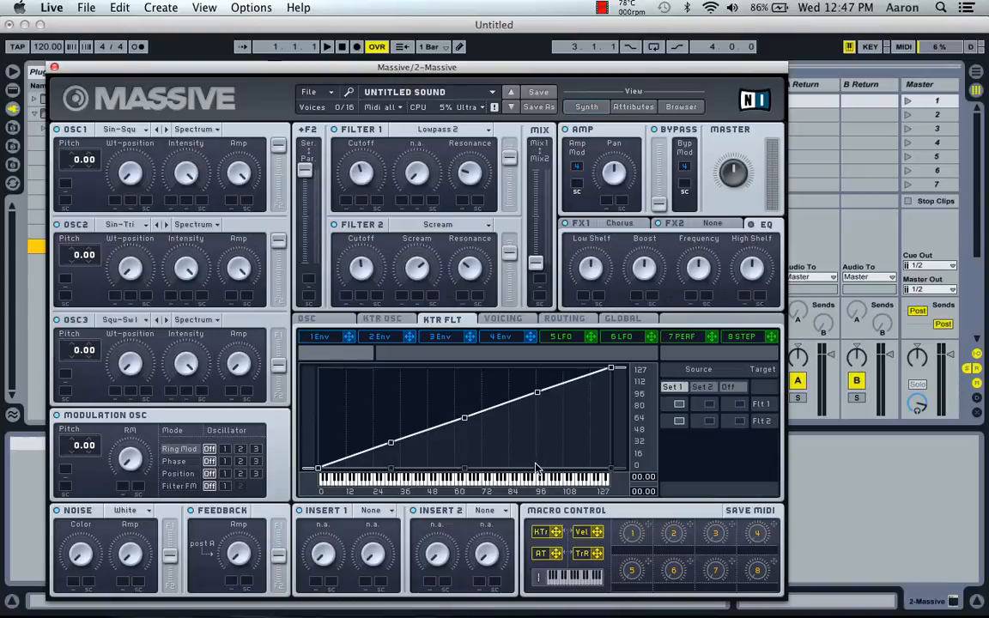
pyautogui.moveTo(465, 420); pyautogui.dragTo(464, 430)
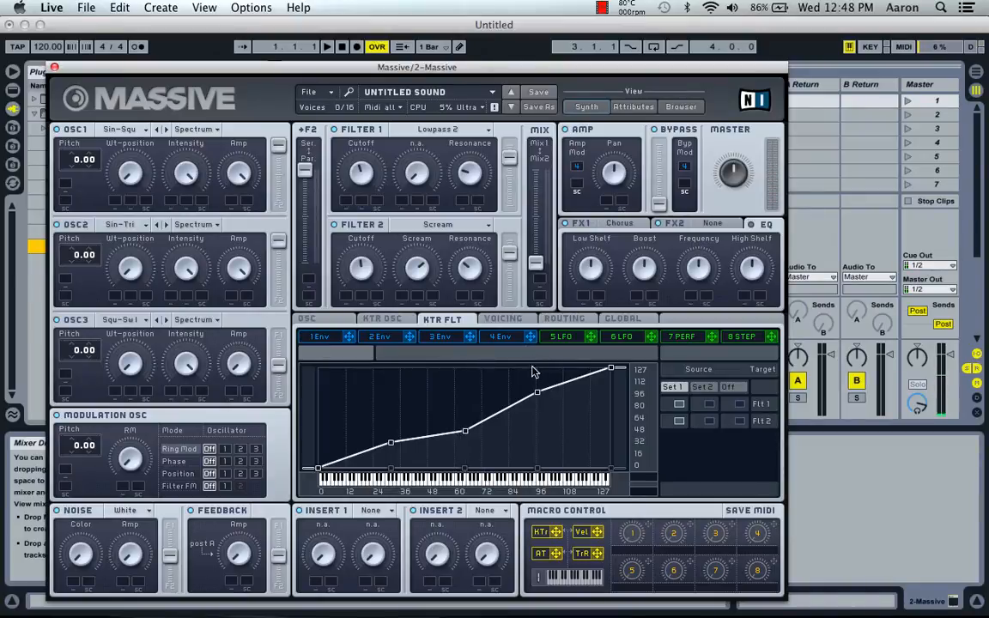
pyautogui.moveTo(540, 393); pyautogui.dragTo(509, 425)
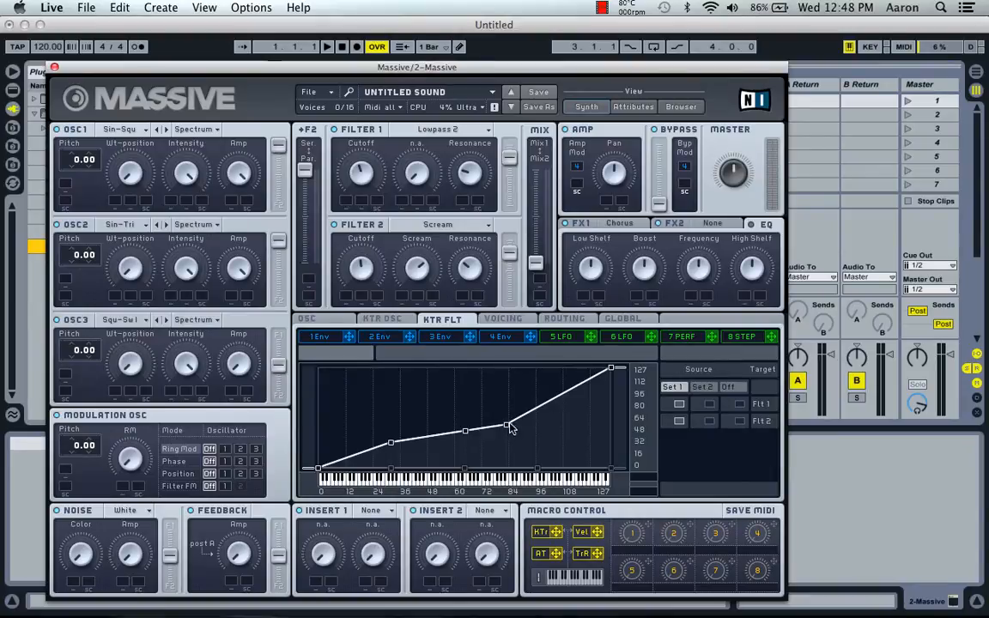
# Try a small Unisono Spread amount for Pitch Cutoff in the voicing settings and return it to zero
pyautogui.click(508, 318)
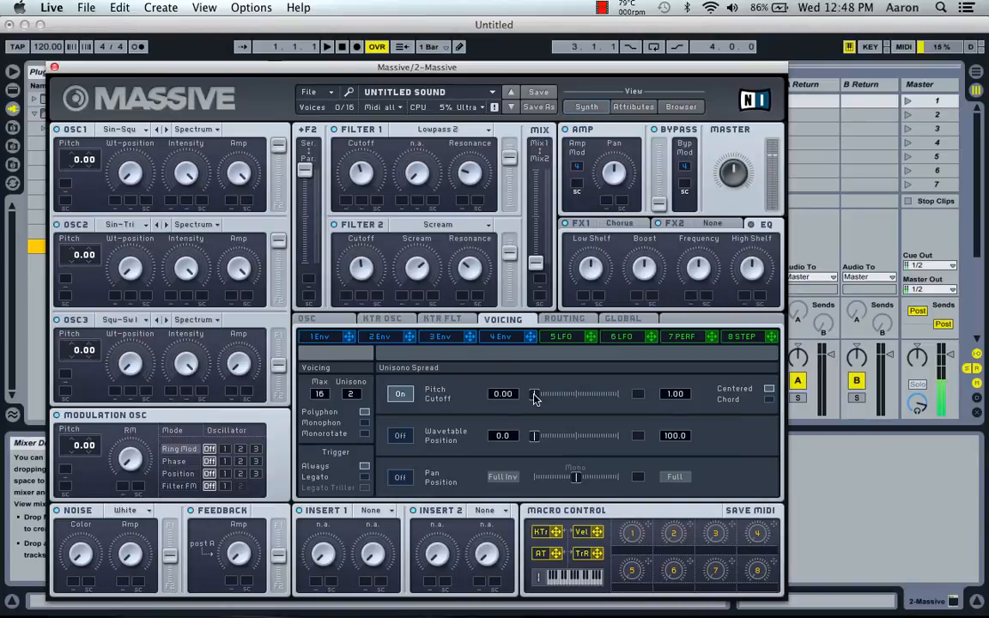
pyautogui.moveTo(546, 397); pyautogui.dragTo(520, 402)
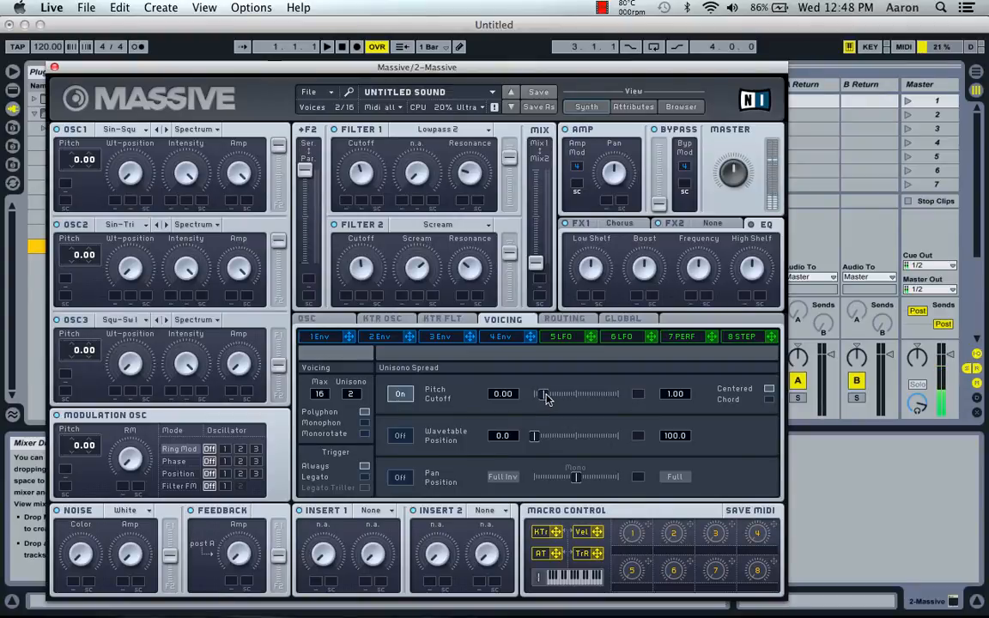
pyautogui.moveTo(546, 398); pyautogui.dragTo(433, 411)
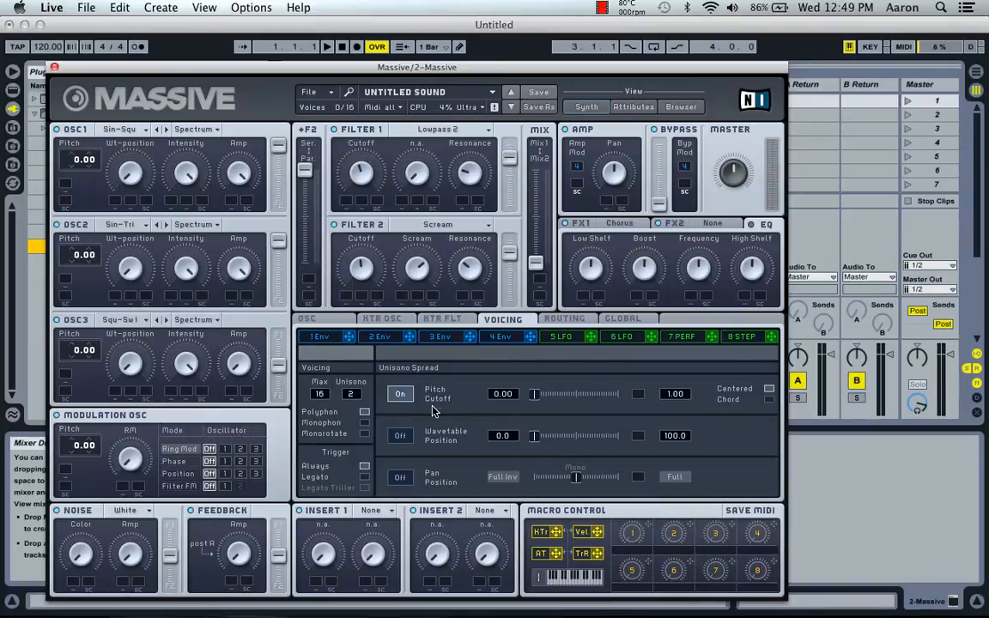
# Examine the signal routing diagram and the global tuning, randomize, copy and quality settings
pyautogui.click(569, 320)
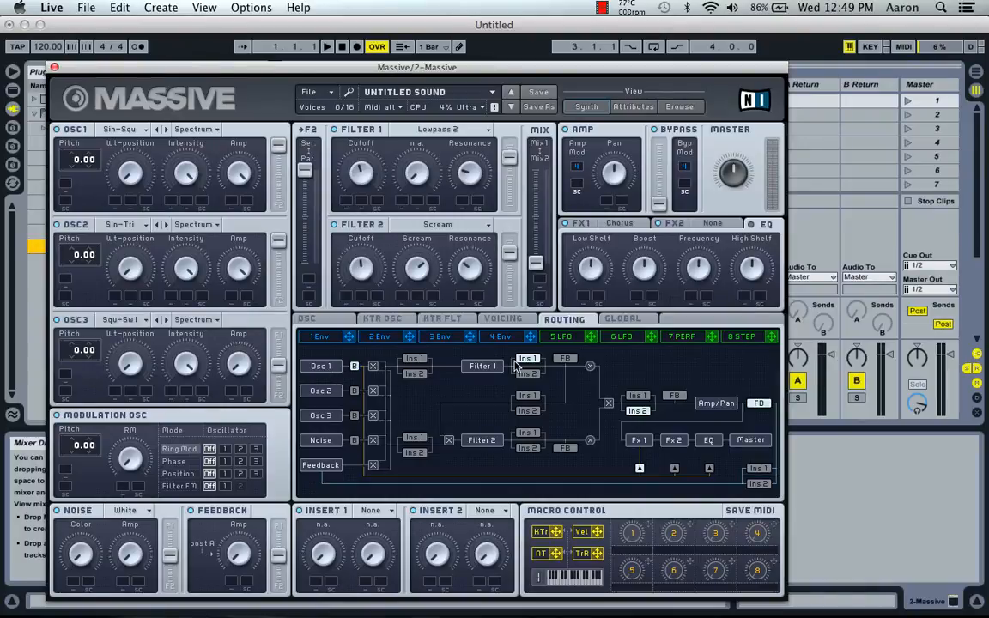
pyautogui.click(625, 321)
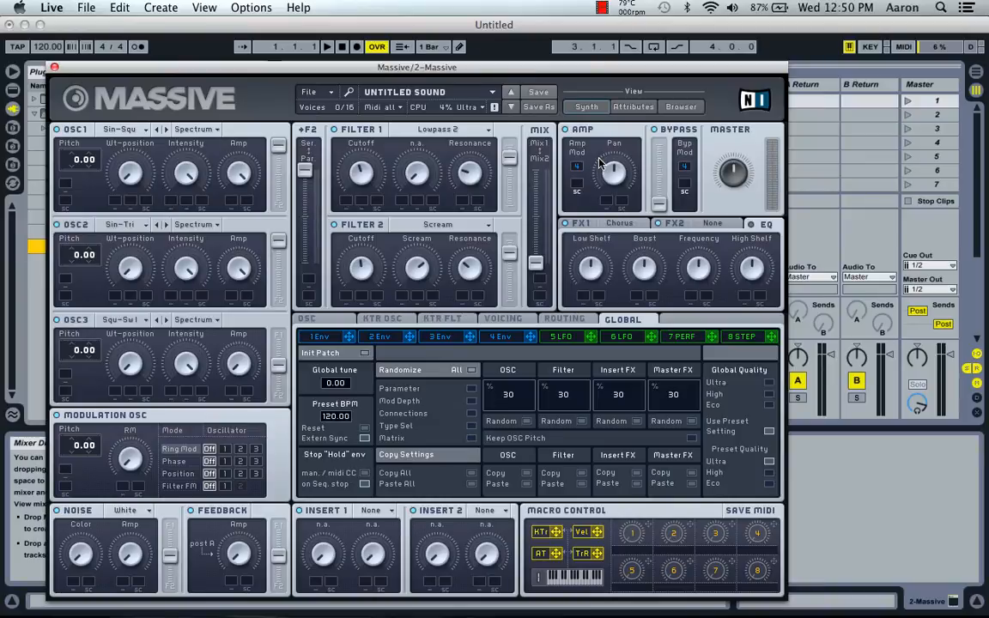
pyautogui.click(600, 6)
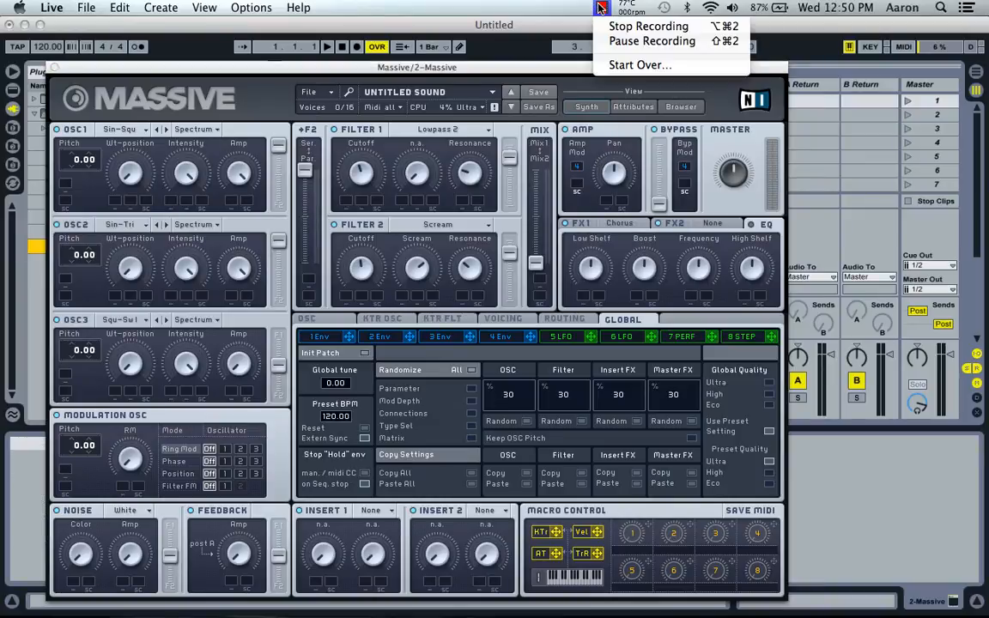